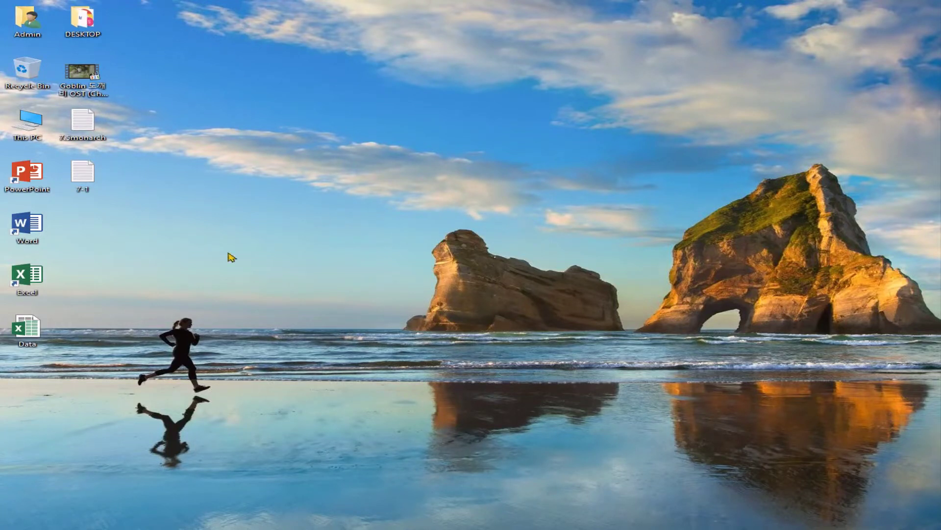
# Open Excel from the desktop and maximize its blank workbook window.
pyautogui.doubleClick(34, 276)
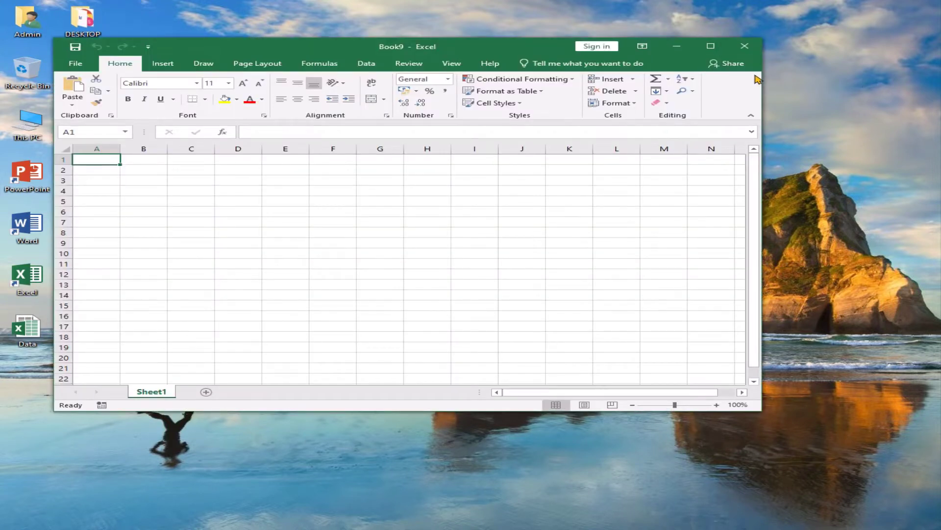
pyautogui.click(710, 46)
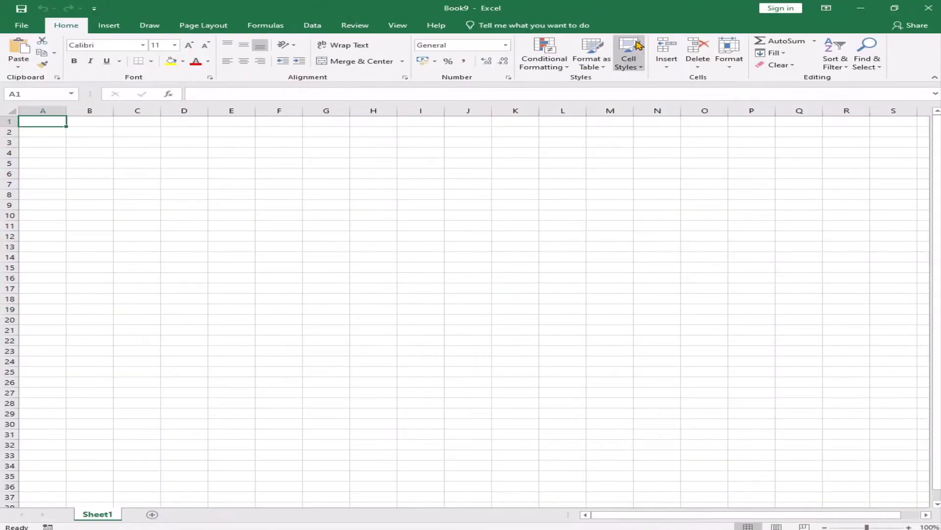
# Browse the templates available for creating a new workbook.
pyautogui.click(22, 25)
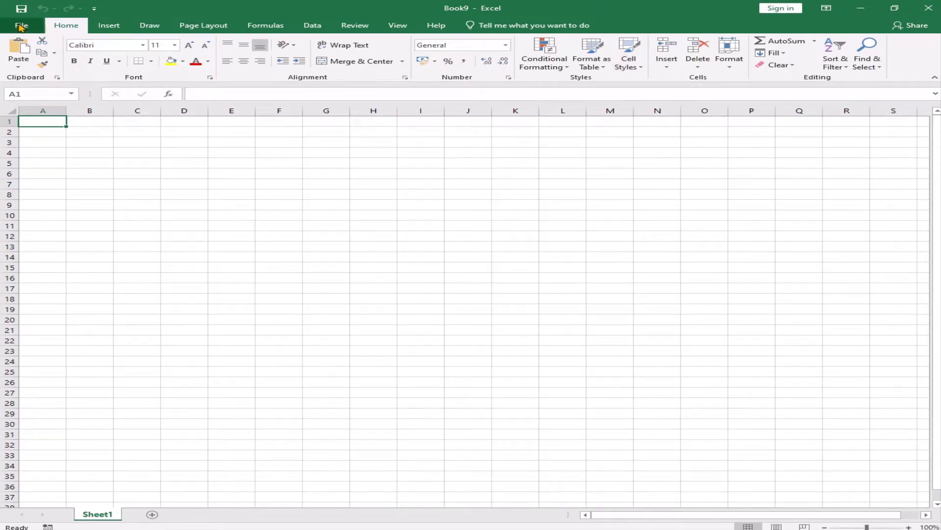
pyautogui.click(17, 70)
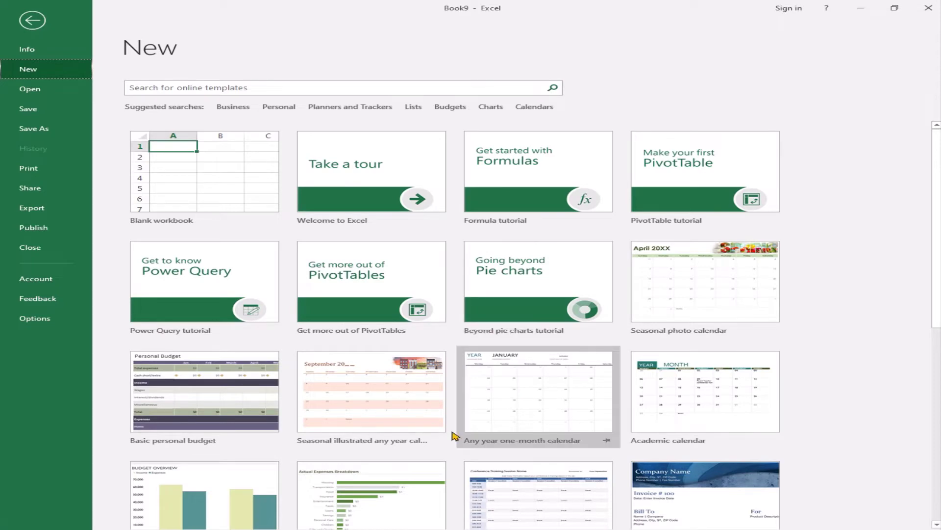
pyautogui.scroll(-6, 501, 376)
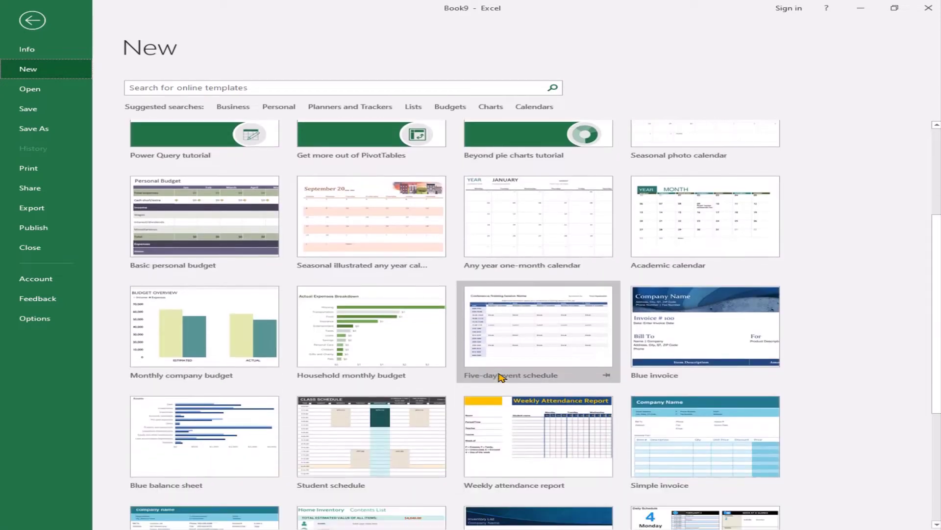
pyautogui.scroll(6, 501, 376)
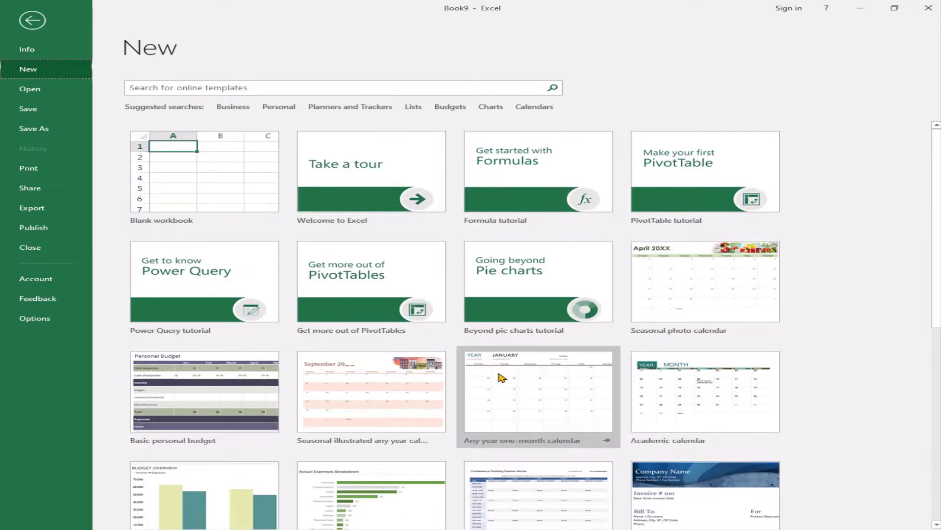
# Search the online templates for "graph", look through the matches and return to the blank workbook.
pyautogui.click(370, 85)
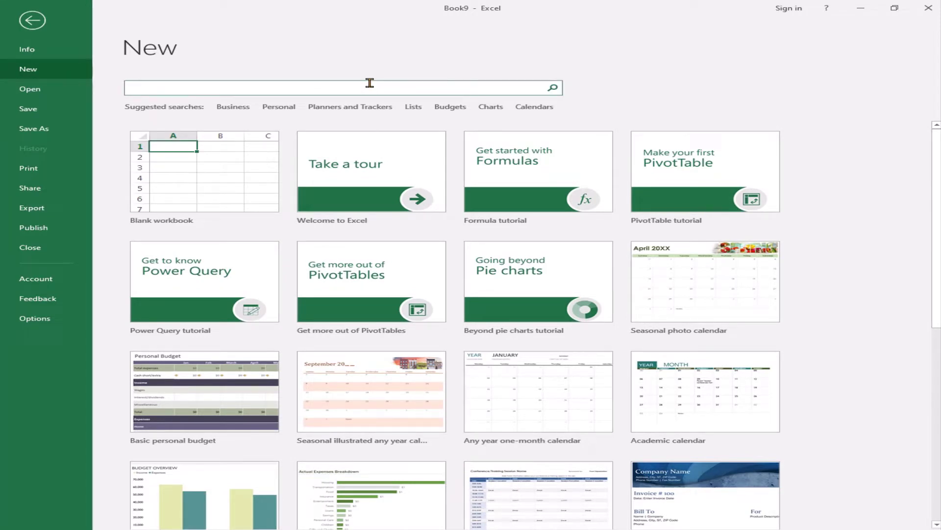
pyautogui.write('graph')
pyautogui.press('Return')
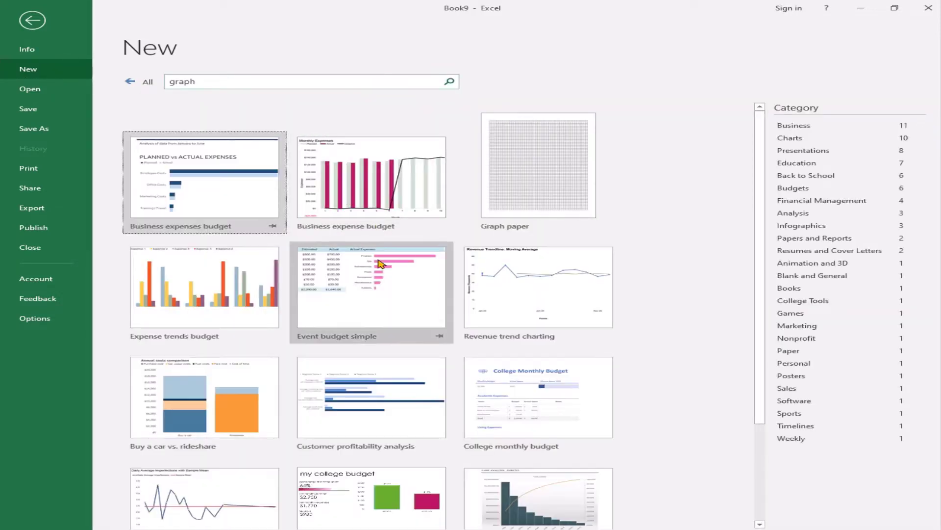
pyautogui.scroll(-2, 382, 264)
pyautogui.scroll(-1, 382, 263)
pyautogui.scroll(4, 382, 264)
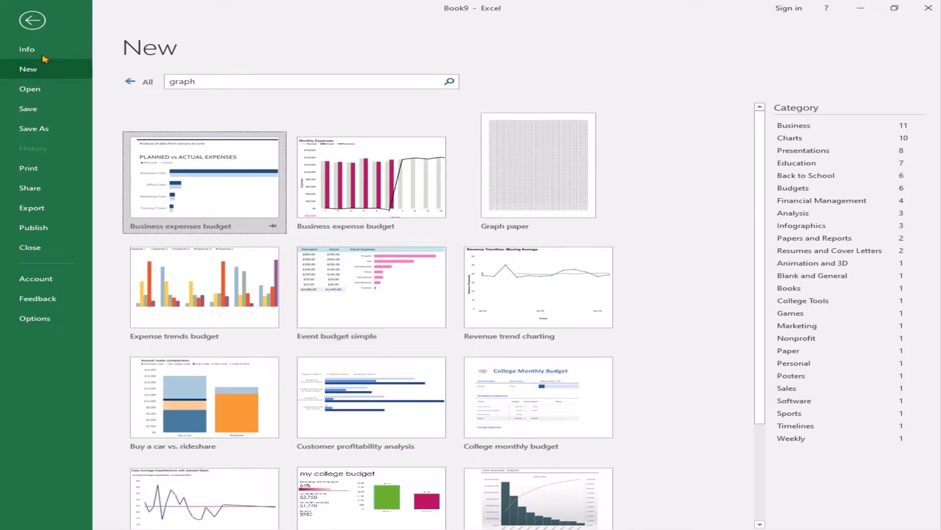
pyautogui.click(31, 20)
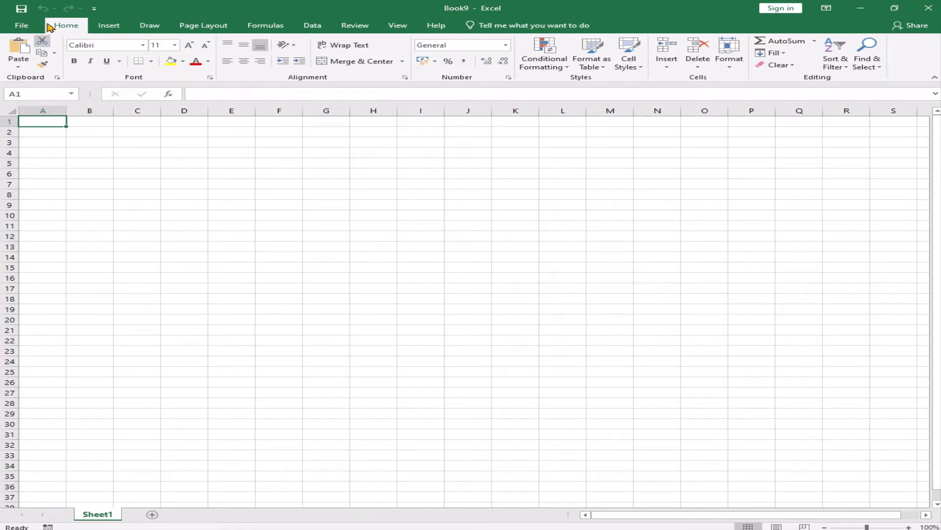
# Review the command sets from Insert, Draw and Page Layout through Help, ending back on the Home commands.
pyautogui.click(109, 25)
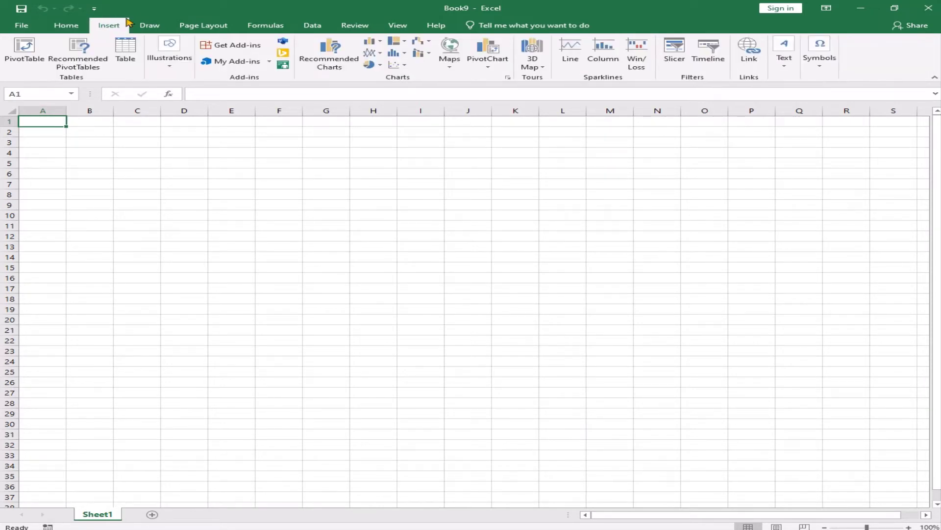
pyautogui.click(150, 25)
pyautogui.click(190, 25)
pyautogui.click(267, 27)
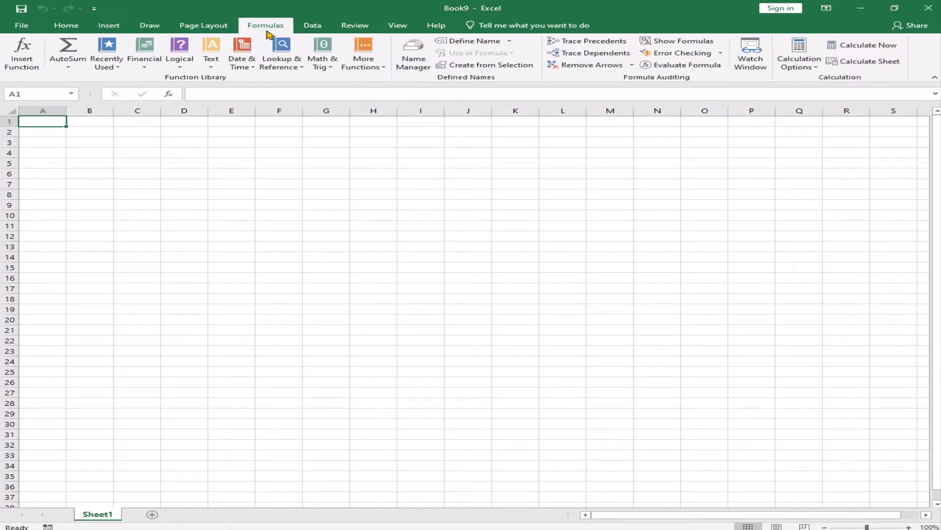
pyautogui.click(312, 26)
pyautogui.click(356, 27)
pyautogui.click(398, 26)
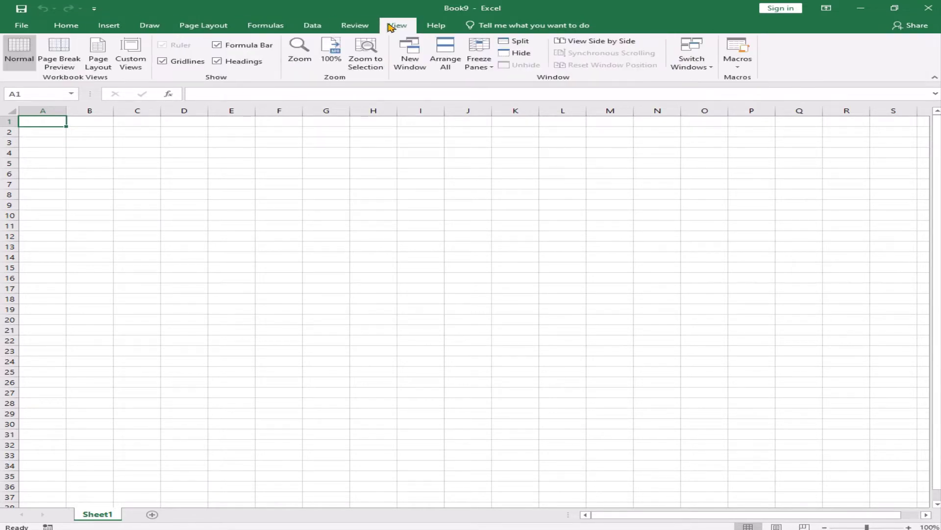
pyautogui.click(433, 27)
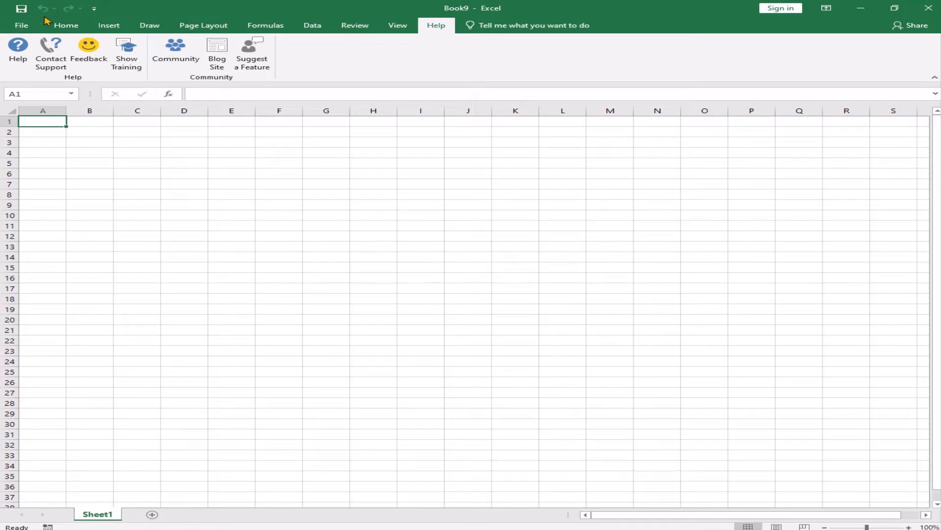
pyautogui.click(65, 25)
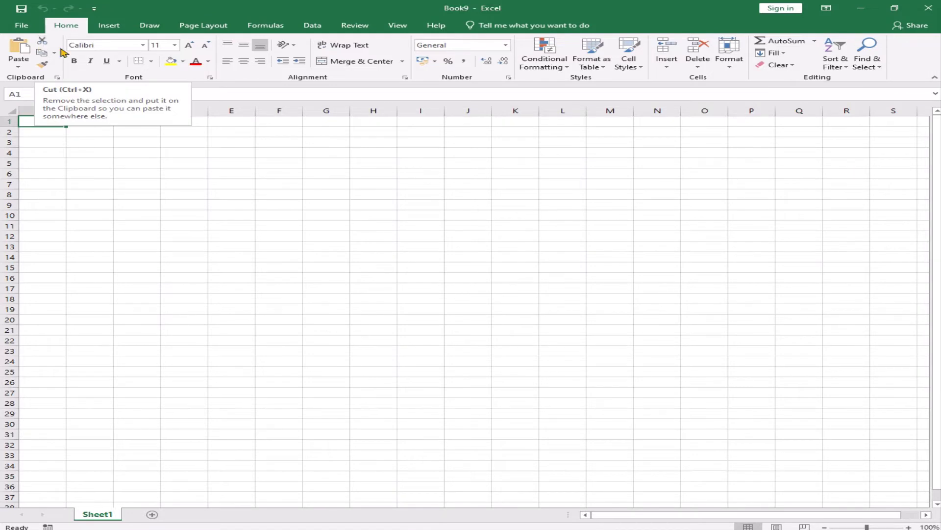
# Inspect the clipboard contents and the Format Cells settings for font, alignment and number, closing each without changes.
pyautogui.click(57, 77)
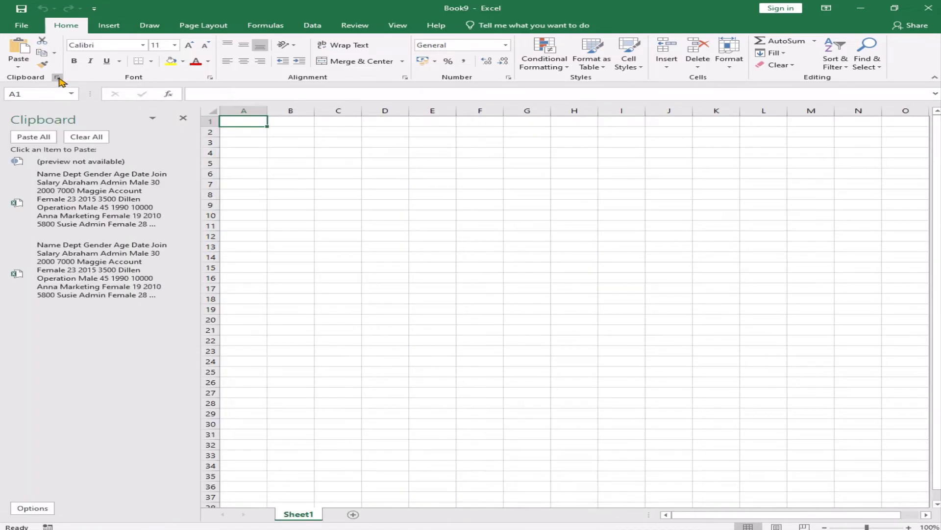
pyautogui.click(183, 118)
pyautogui.click(210, 77)
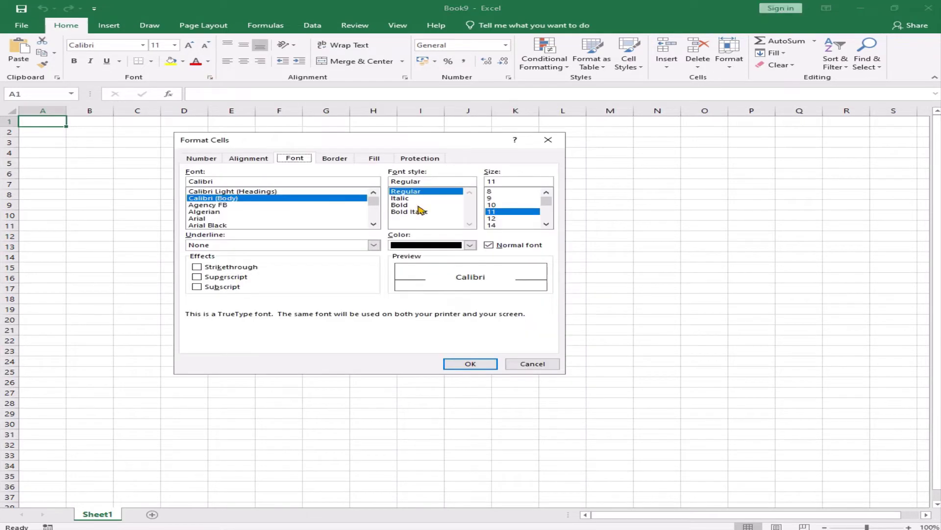
pyautogui.click(548, 139)
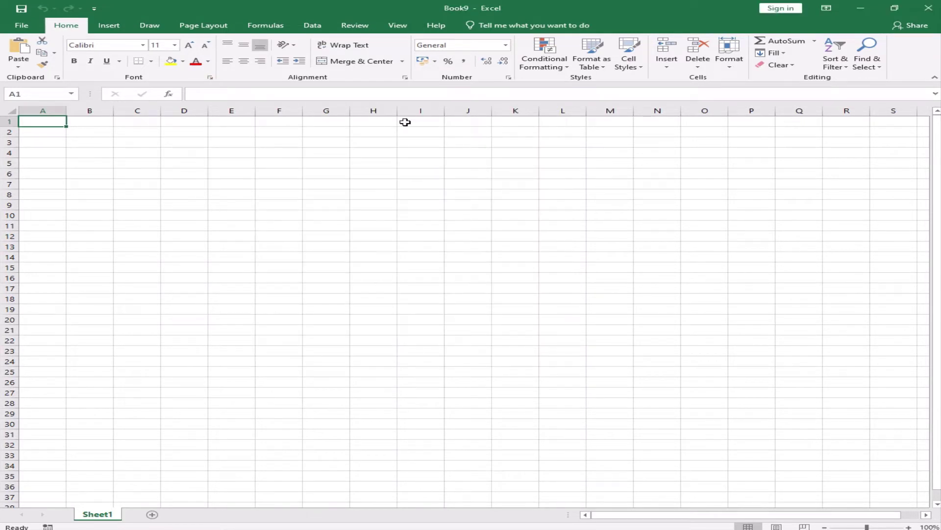
pyautogui.click(405, 77)
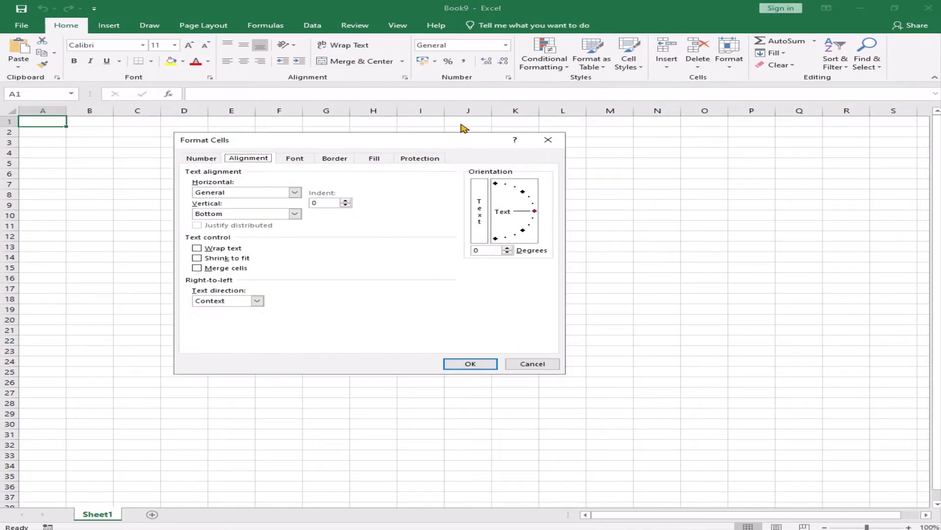
pyautogui.click(548, 139)
pyautogui.click(509, 78)
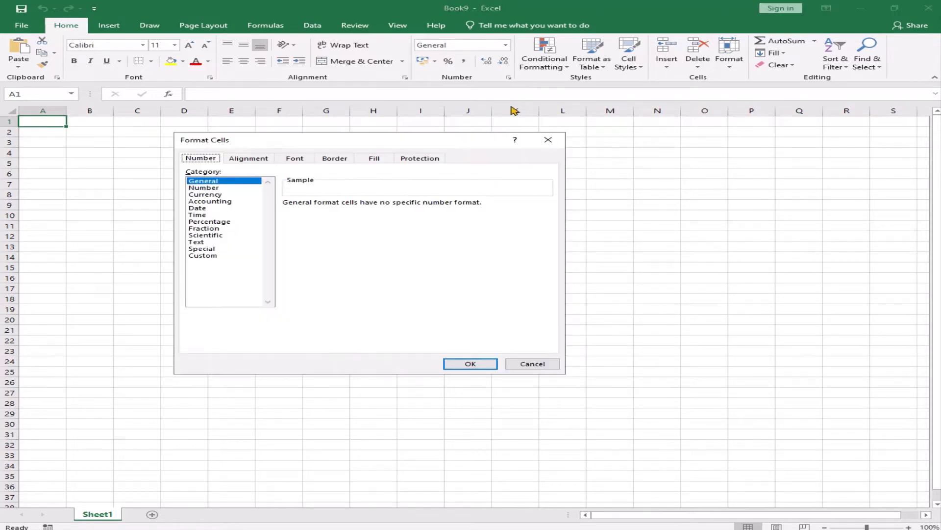
pyautogui.click(548, 140)
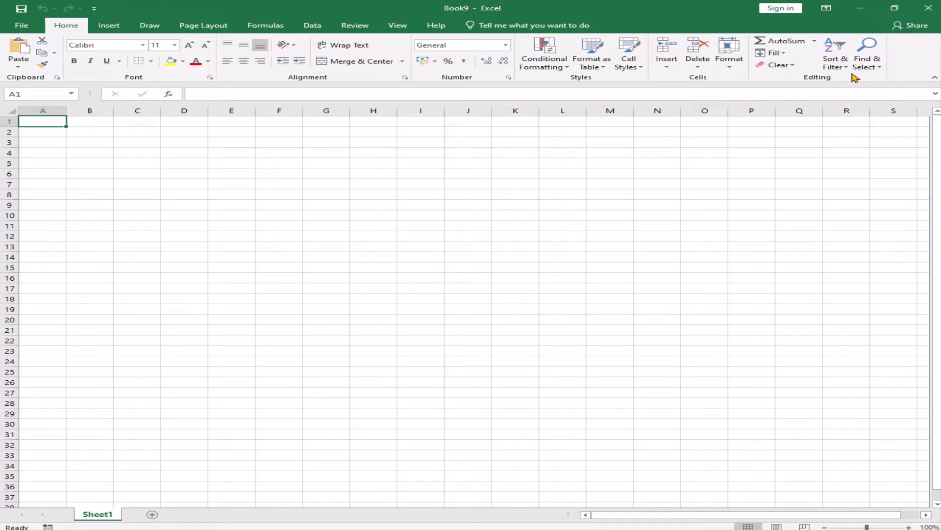
# Select the whole of column E, the whole of row 9, and the single cells C6 and C8 one after another.
pyautogui.click(241, 111)
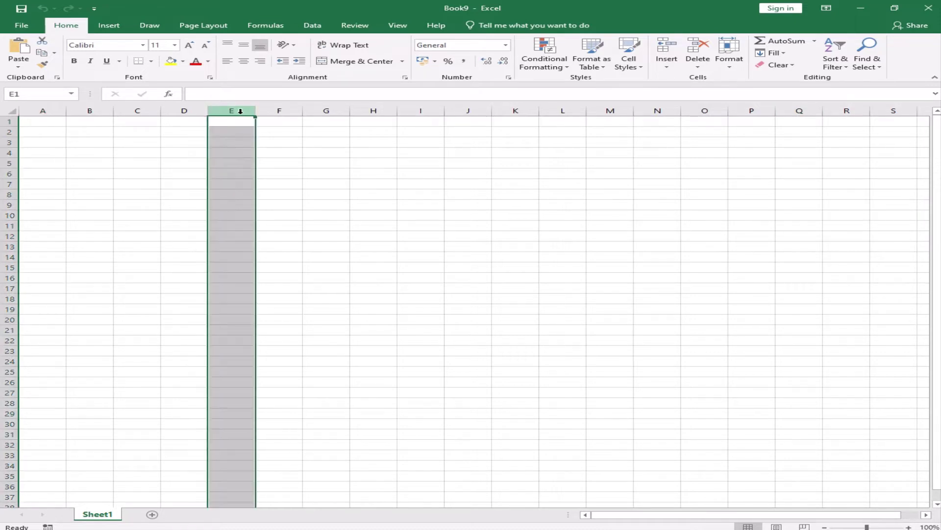
pyautogui.click(9, 204)
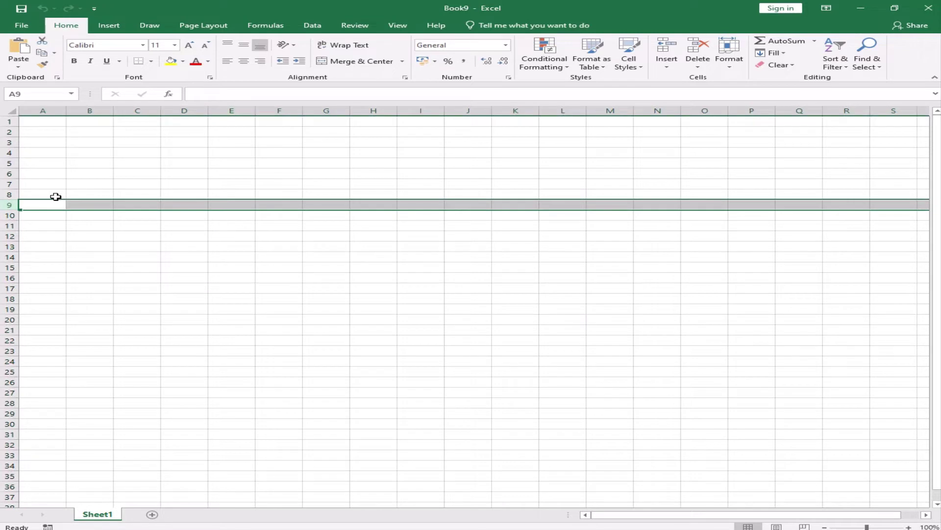
pyautogui.click(131, 175)
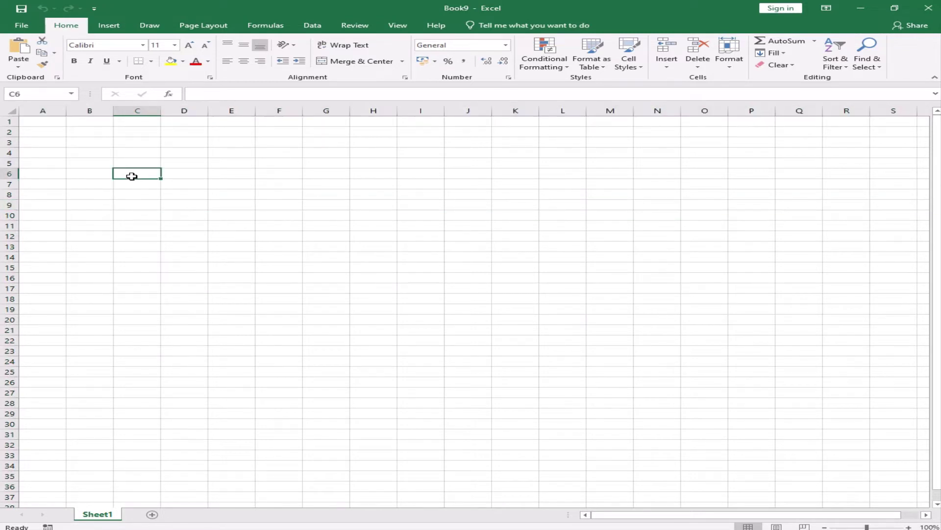
pyautogui.click(30, 95)
pyautogui.click(112, 174)
pyautogui.click(122, 197)
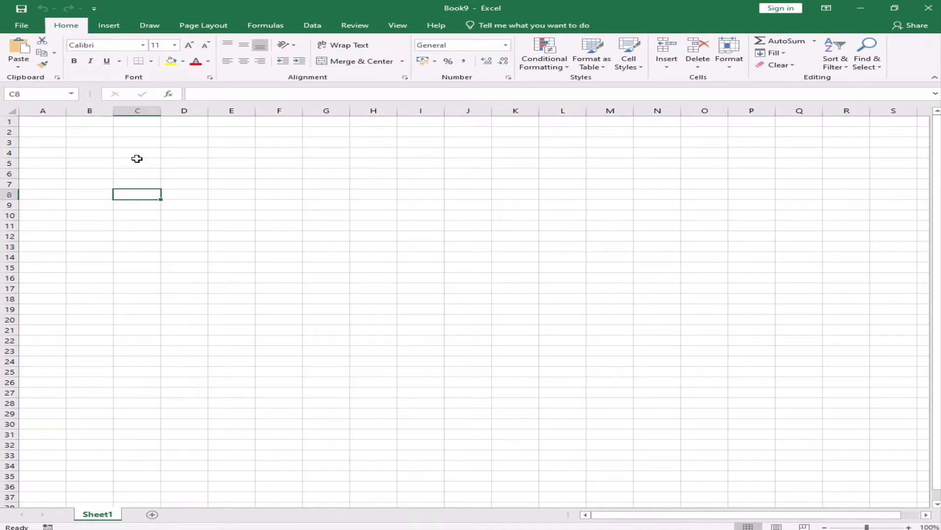
# Select the cell range C3:J13, and clear that selection by selecting cell G11.
pyautogui.moveTo(138, 140); pyautogui.dragTo(481, 241)
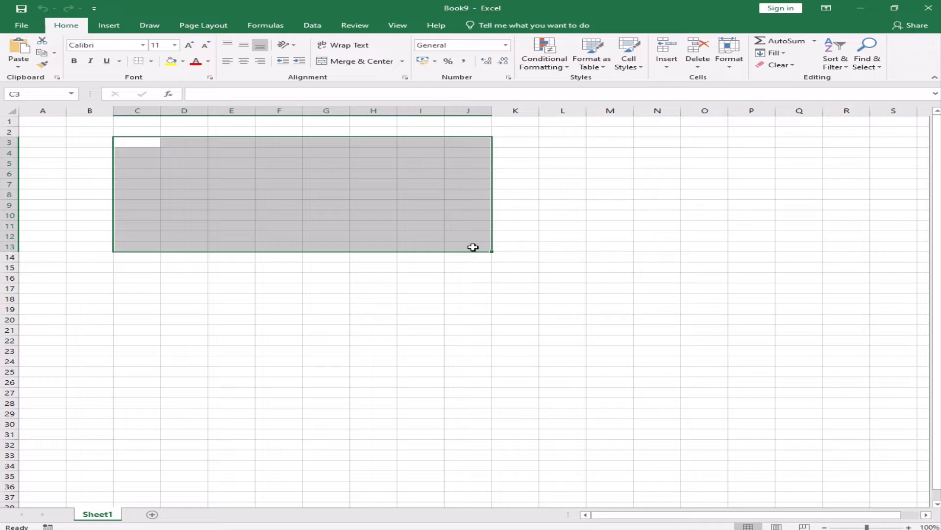
pyautogui.click(334, 227)
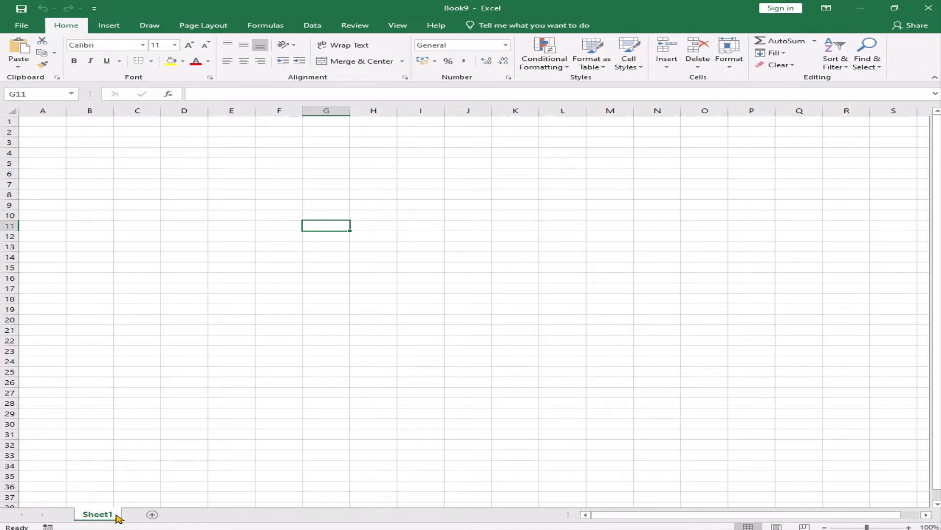
# Add two new worksheets after Sheet1.
pyautogui.click(152, 514)
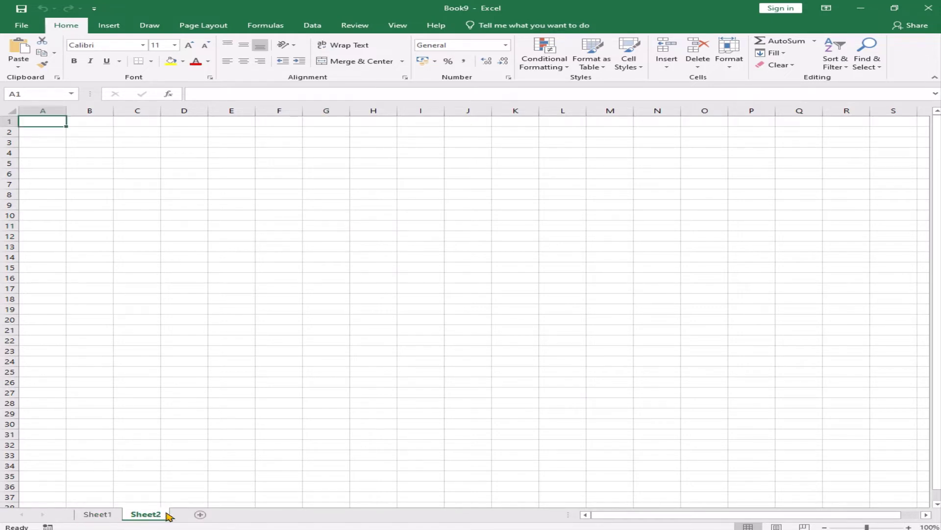
pyautogui.click(200, 514)
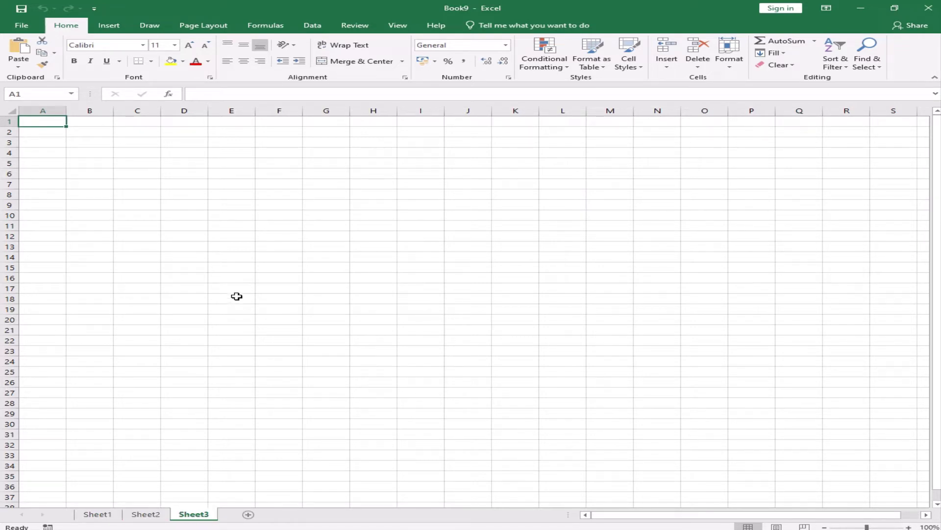
# Rename the worksheet Sheet1 to A and the worksheet Sheet2 to B.
pyautogui.click(101, 514)
pyautogui.doubleClick(101, 514)
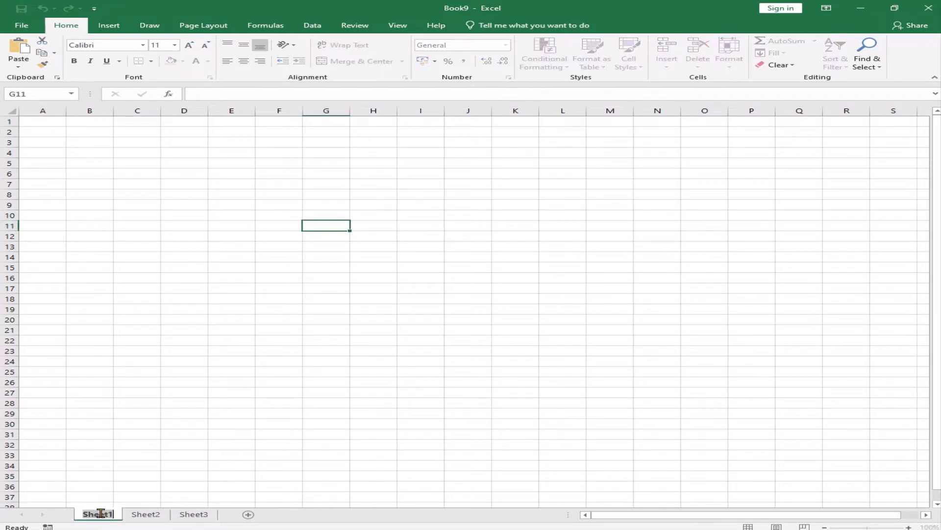
pyautogui.write('A')
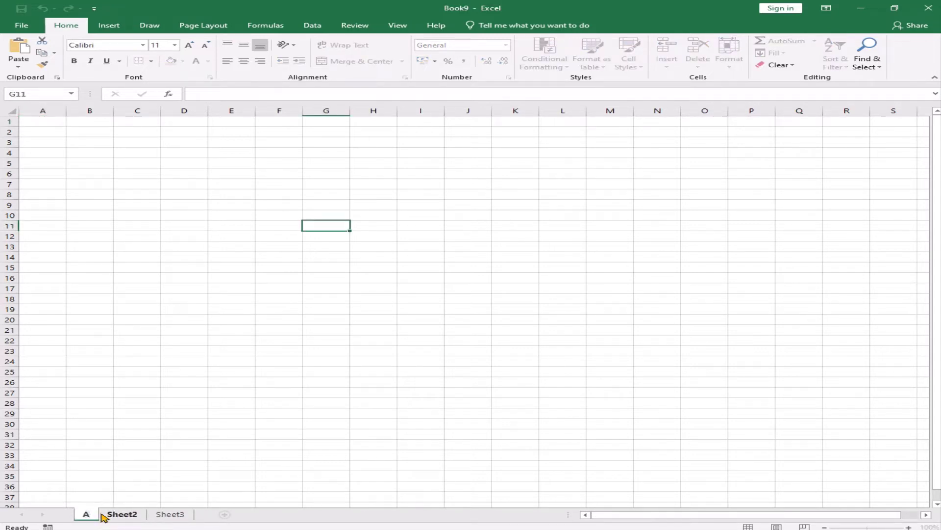
pyautogui.press('Return')
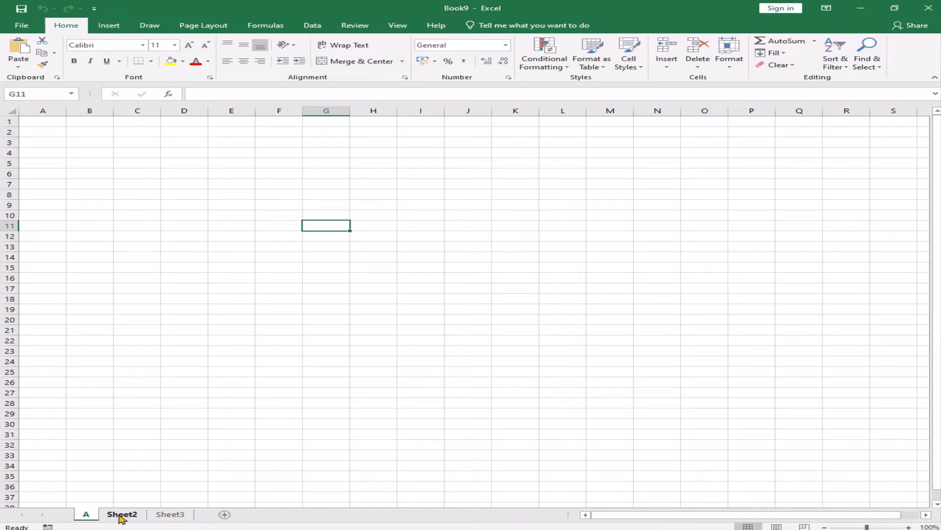
pyautogui.doubleClick(118, 515)
pyautogui.write('B')
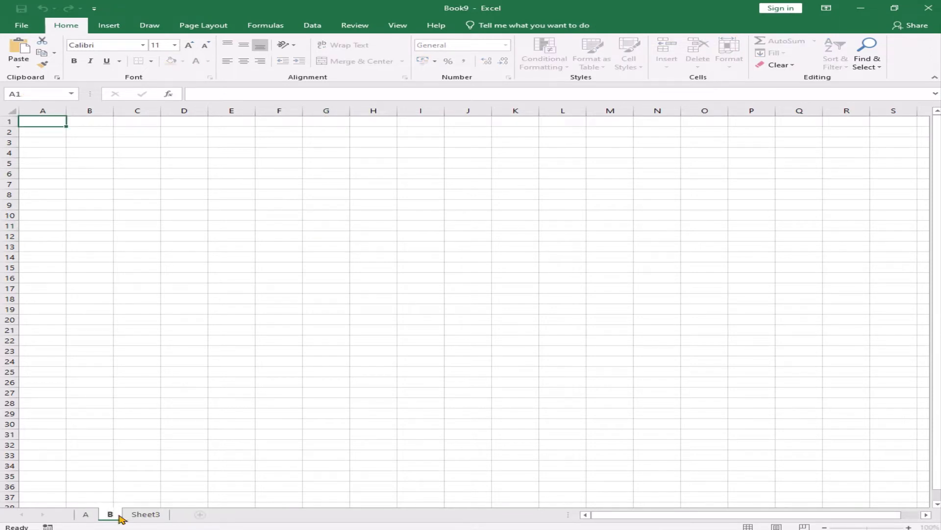
pyautogui.press('Return')
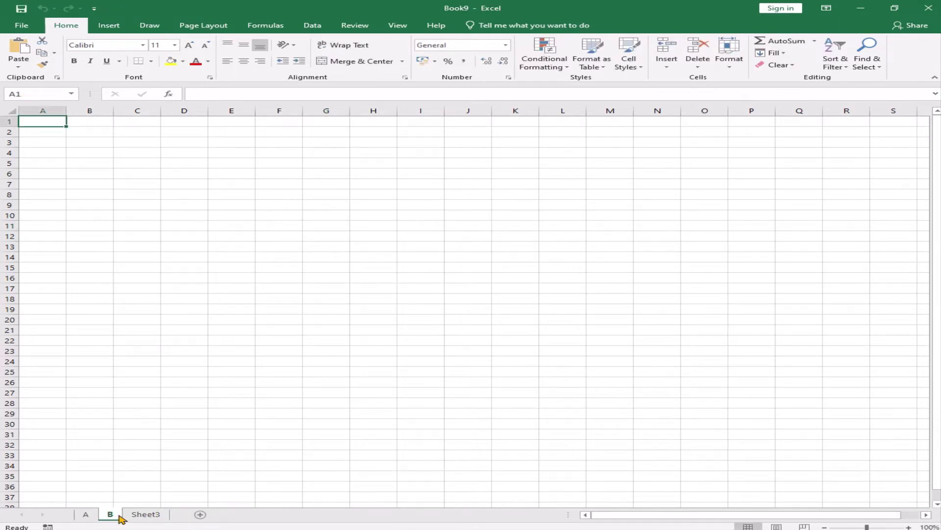
# Rename the worksheet Sheet3 to C, and select cell D26 on it.
pyautogui.doubleClick(134, 514)
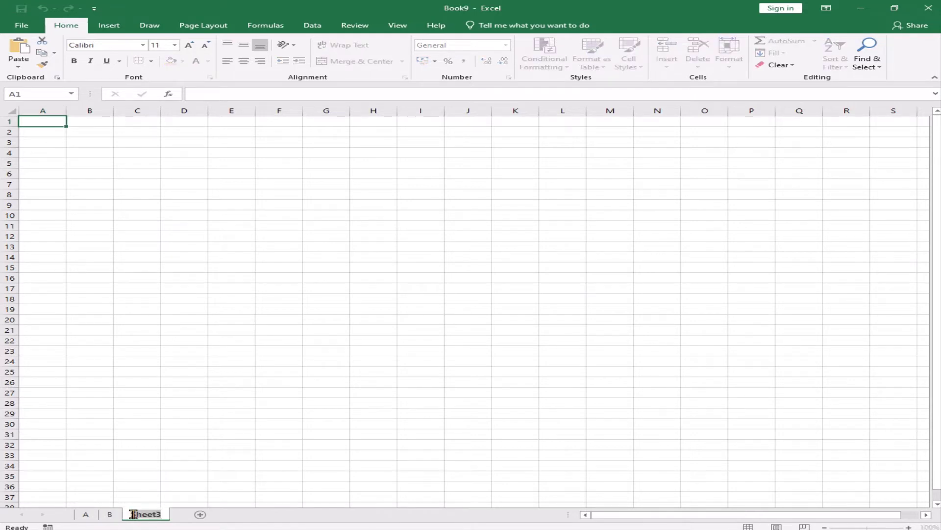
pyautogui.write('C')
pyautogui.press('Return')
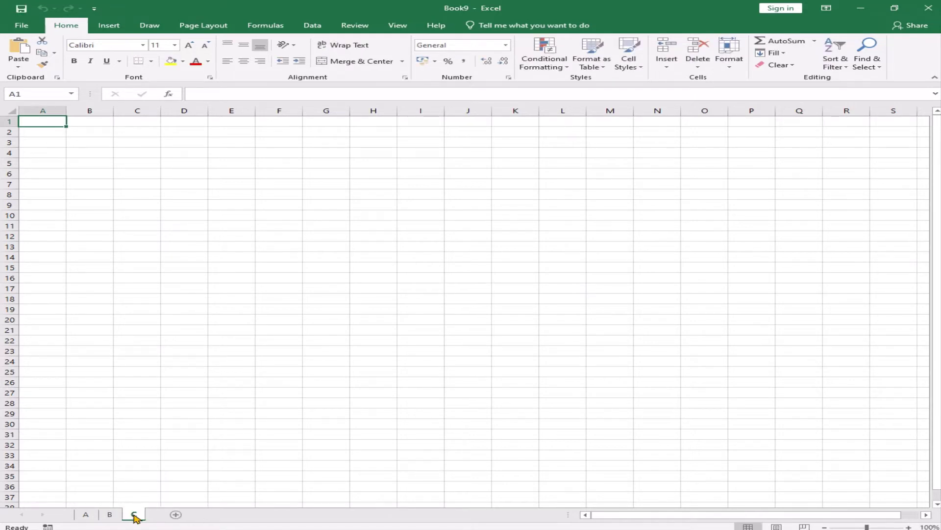
pyautogui.click(165, 384)
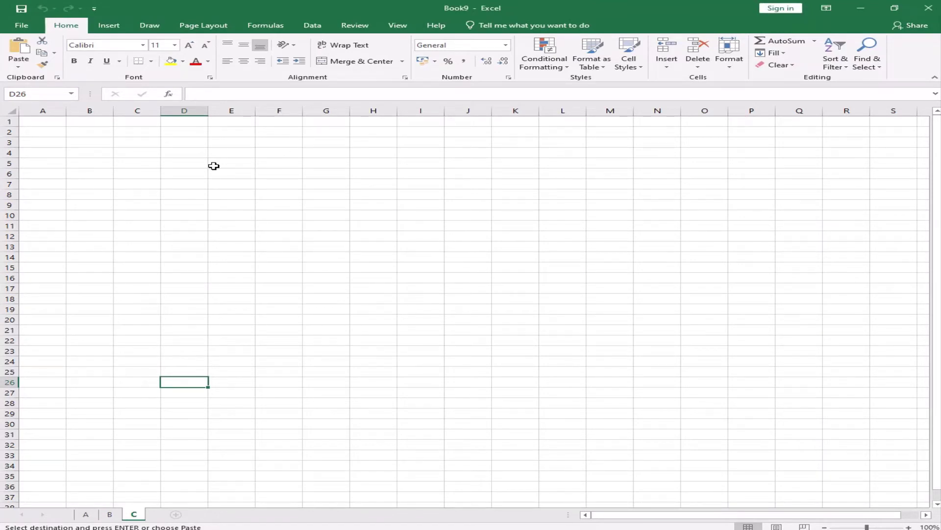
# Enter the column headings Name, Dept and Gender in cells A2 to C2 of worksheet C.
pyautogui.click(57, 134)
pyautogui.write('Name')
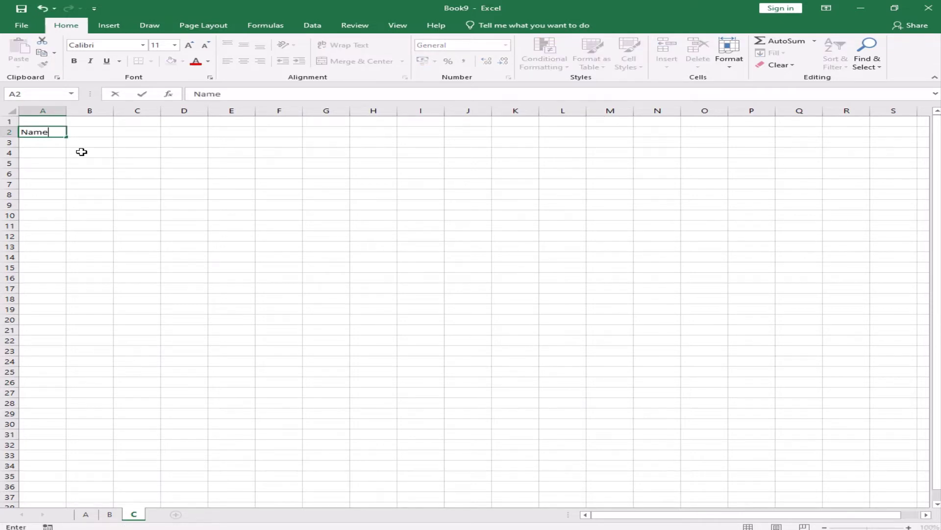
pyautogui.press('Tab')
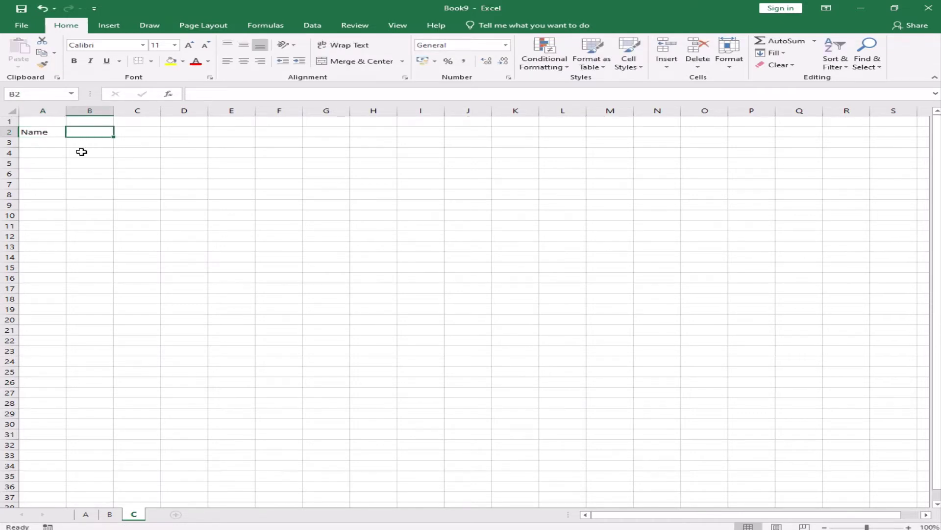
pyautogui.write('Dept')
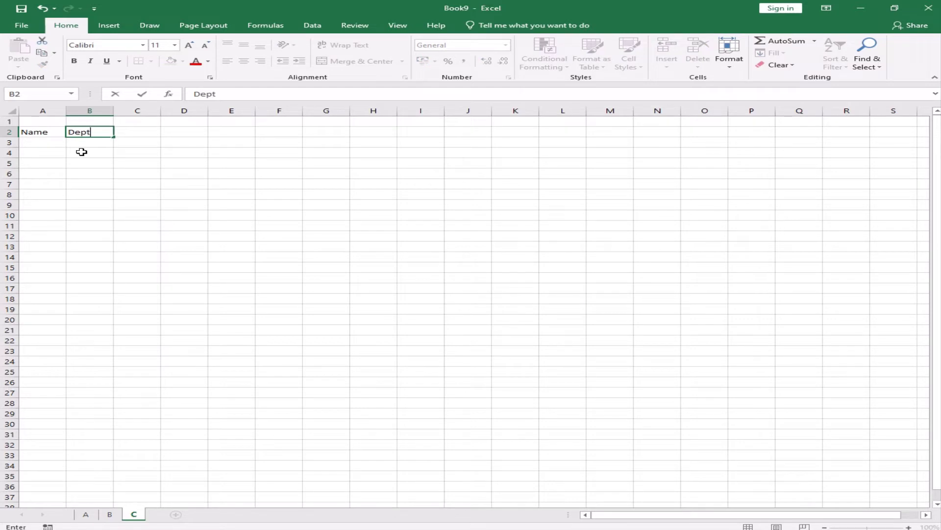
pyautogui.press('Tab')
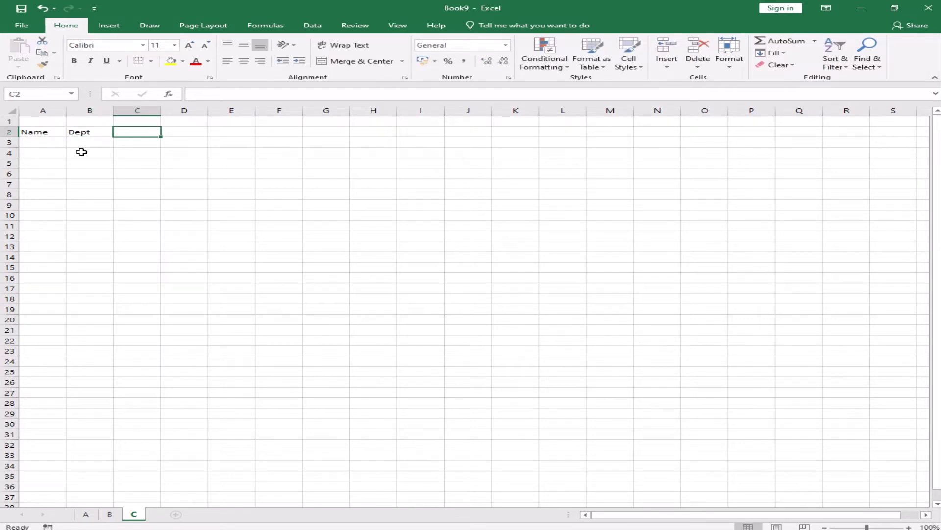
pyautogui.write('Gender')
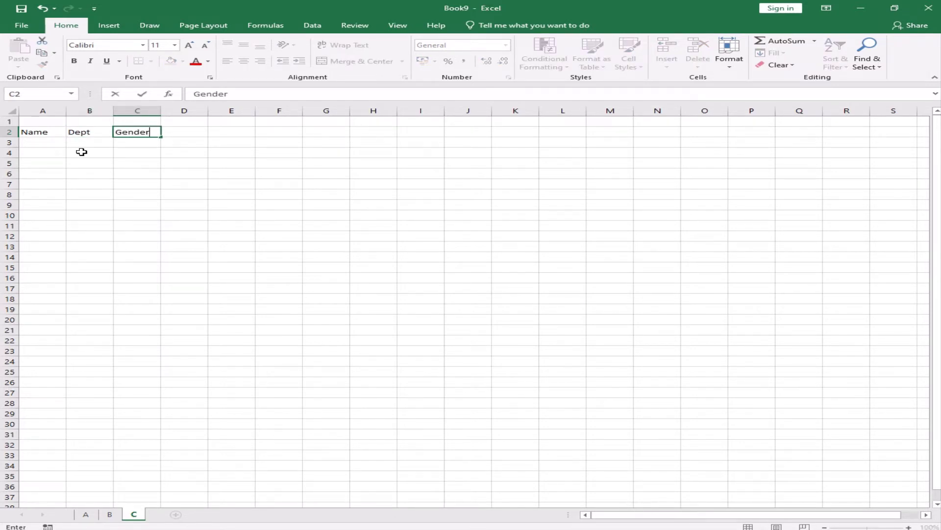
pyautogui.press('Tab')
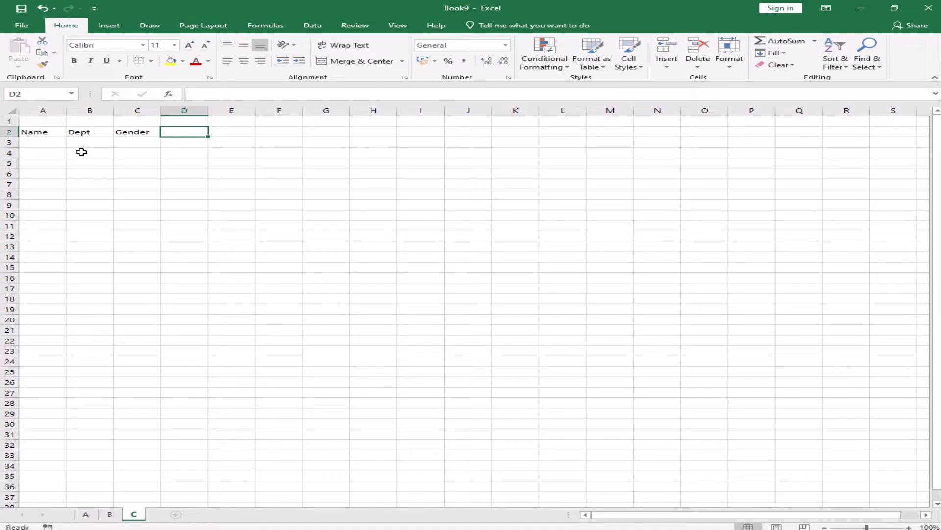
# Enter the column headings Age, Date Join and Salary in cells D2 to F2, and select cell A3.
pyautogui.write('Age')
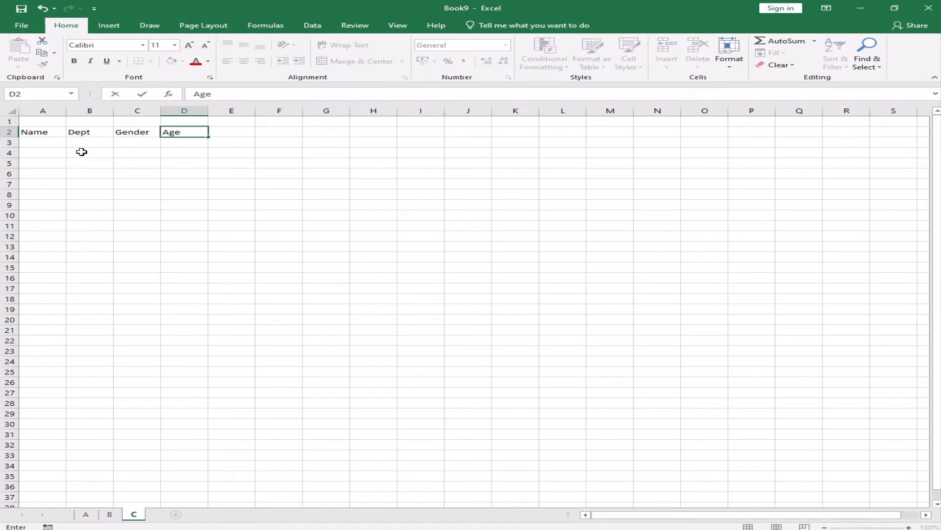
pyautogui.press('Tab')
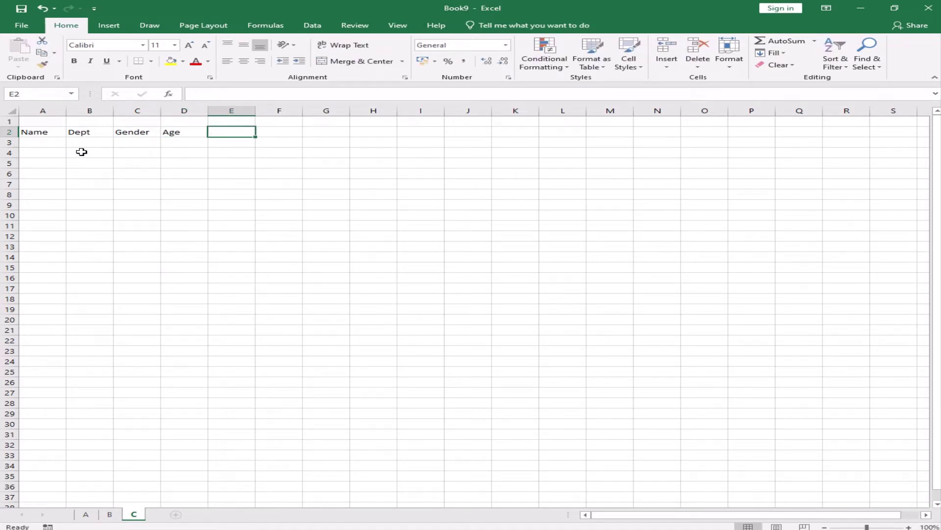
pyautogui.write('Date ')
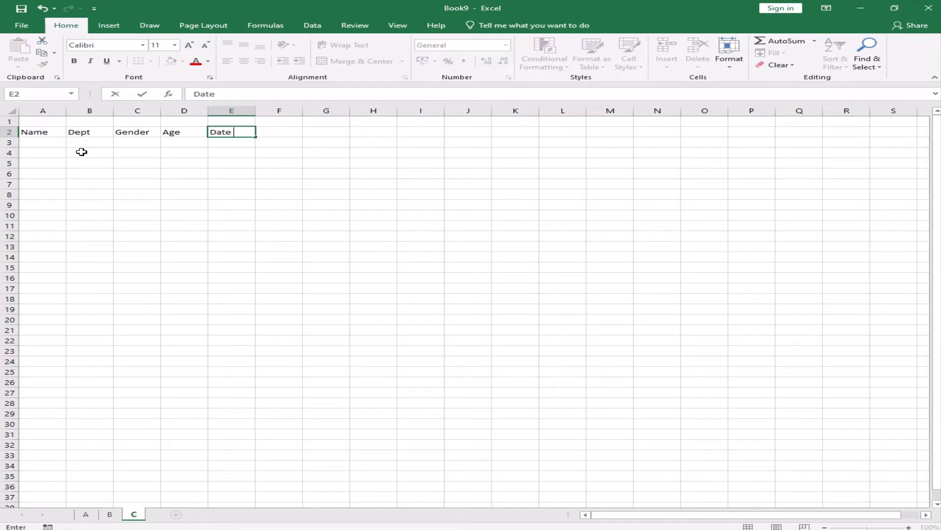
pyautogui.write('Join')
pyautogui.press('Tab')
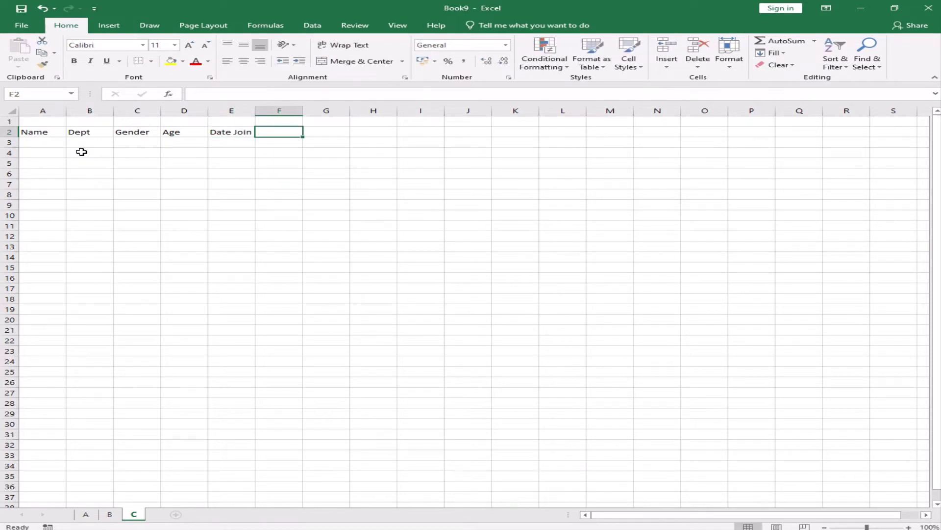
pyautogui.write('Salary')
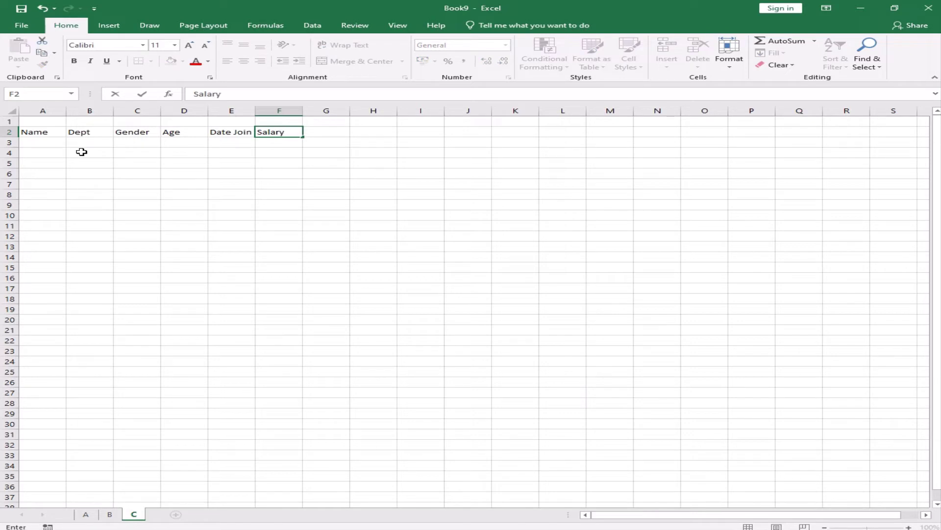
pyautogui.press('Return')
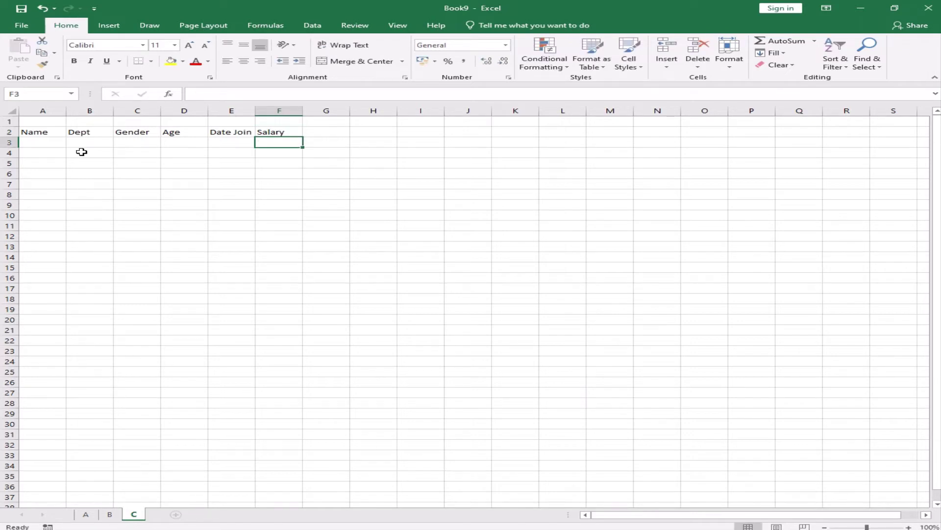
pyautogui.click(38, 141)
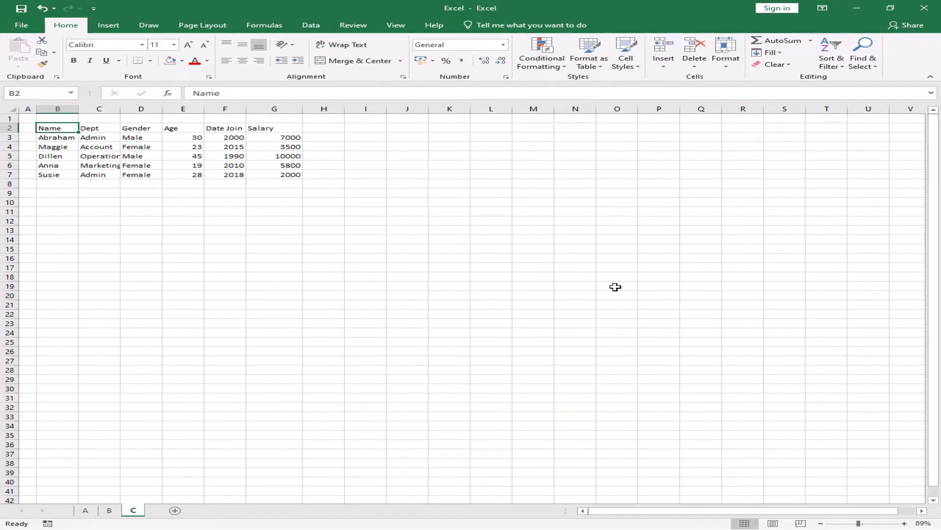
# Enter the title STAFF INFORMATION in cell B1 above the staff table.
pyautogui.click(864, 523)
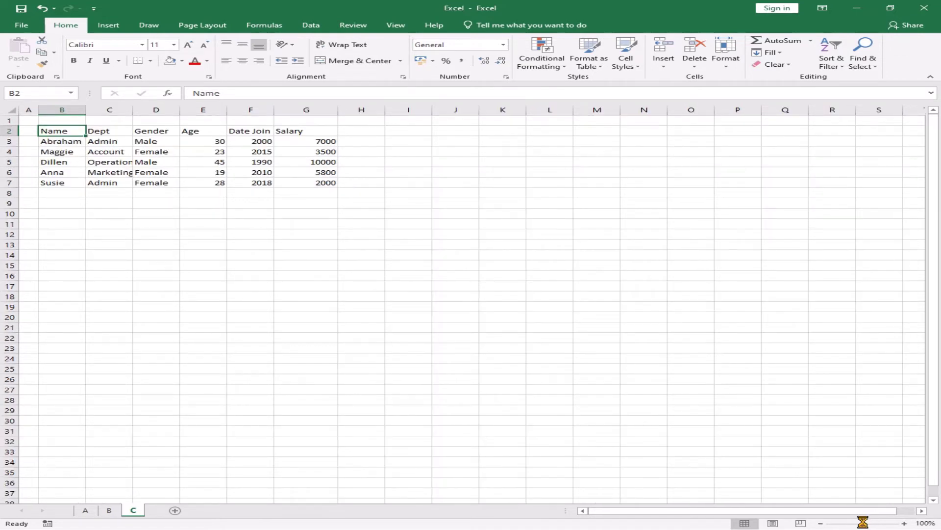
pyautogui.moveTo(863, 524); pyautogui.dragTo(871, 524)
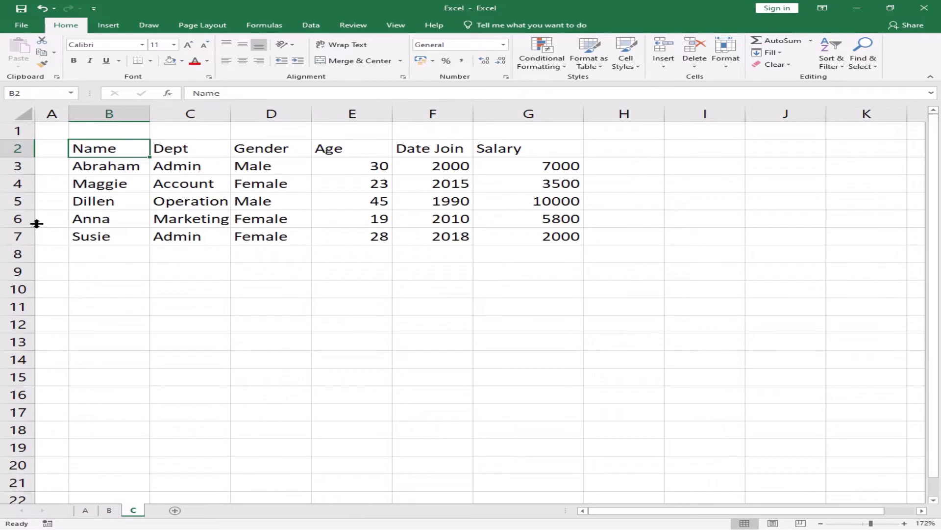
pyautogui.click(92, 130)
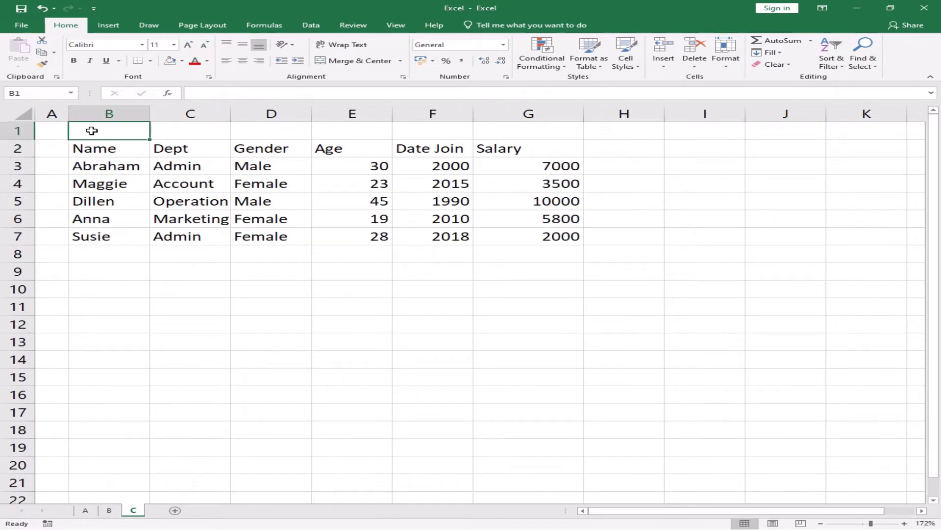
pyautogui.write('STAF')
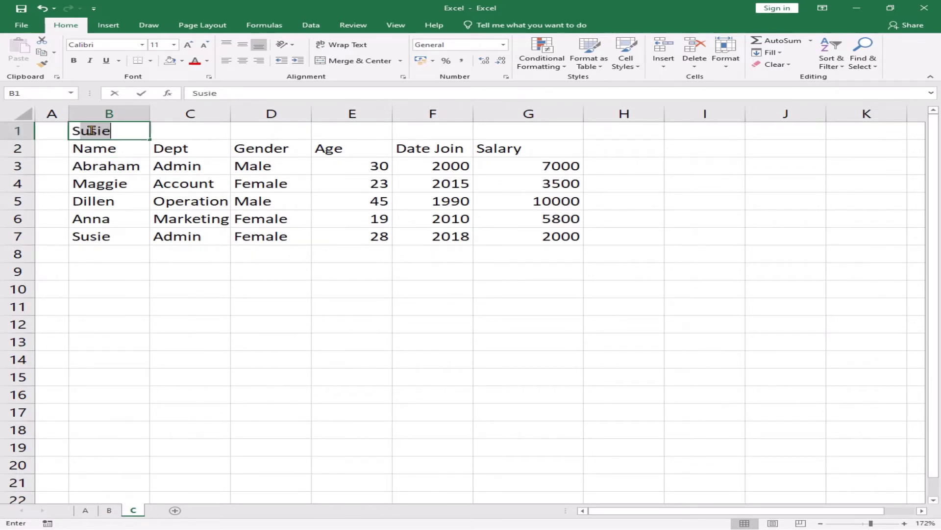
pyautogui.write('F ')
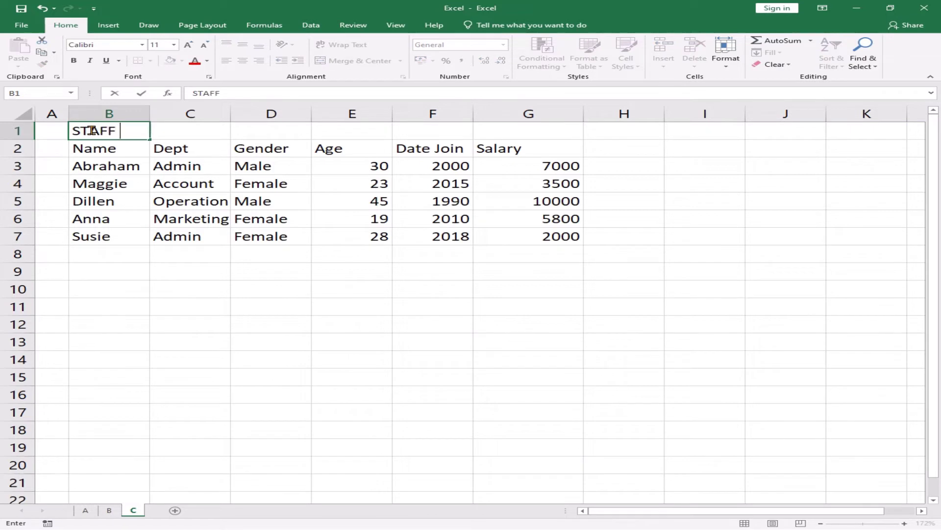
pyautogui.write('INFOR')
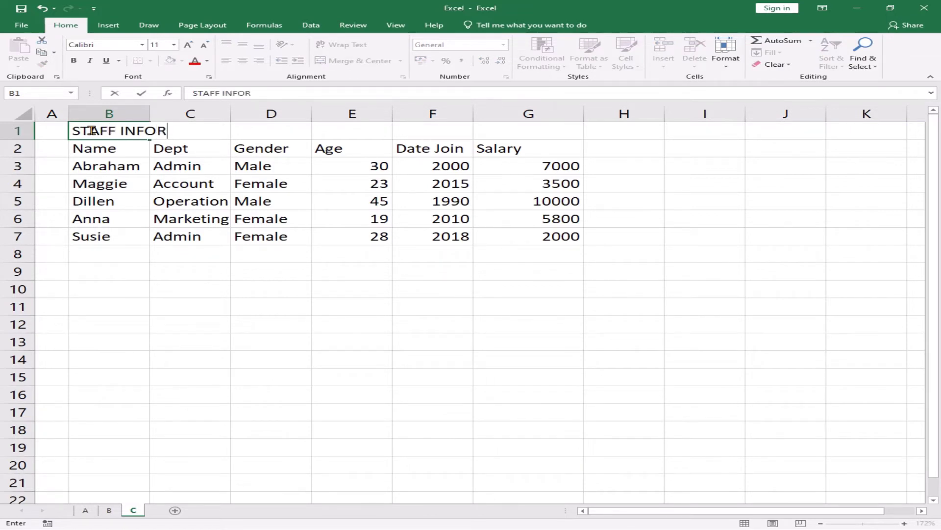
pyautogui.write('MATION')
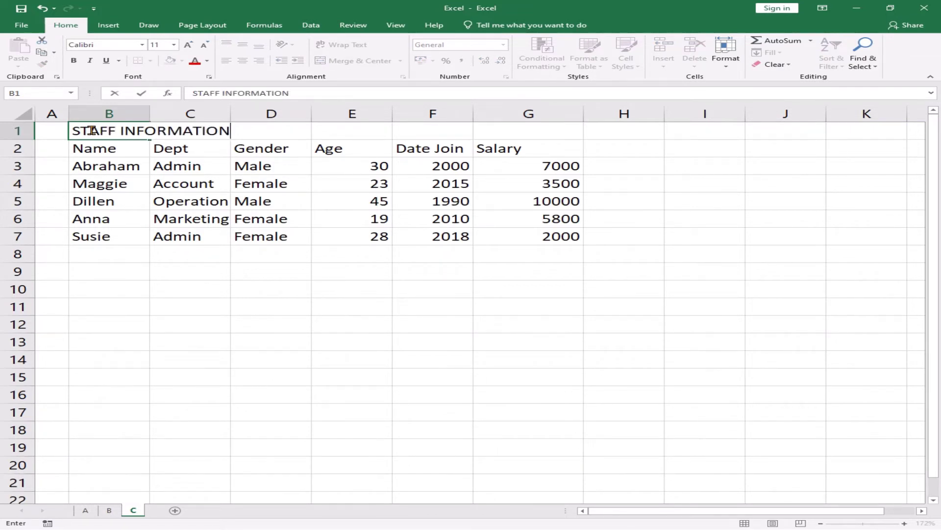
pyautogui.press('Return')
# Merge and center the title across cells B1 to G1.
pyautogui.click(90, 130)
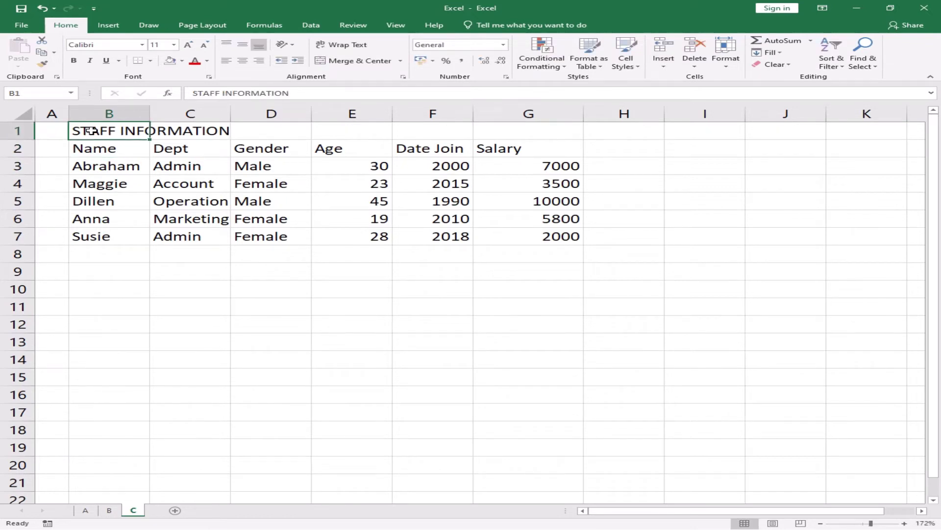
pyautogui.moveTo(90, 130); pyautogui.dragTo(489, 130)
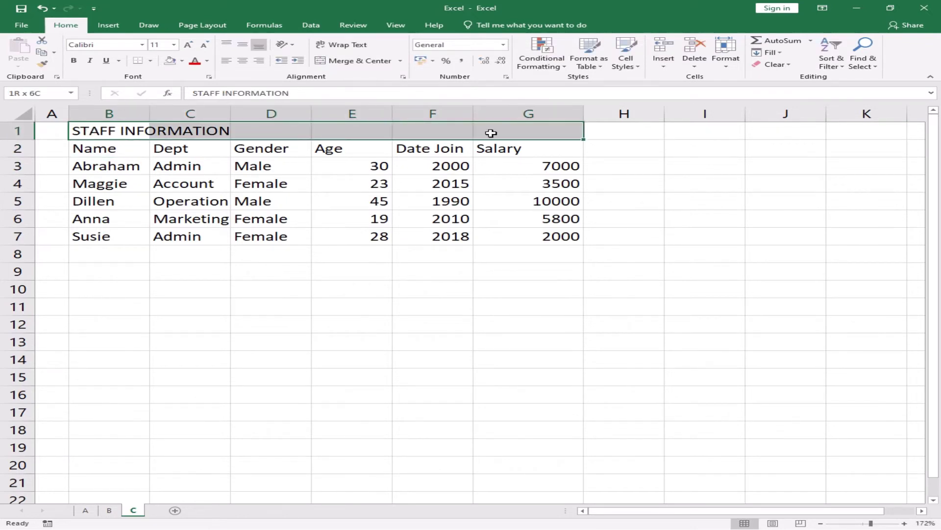
pyautogui.click(352, 61)
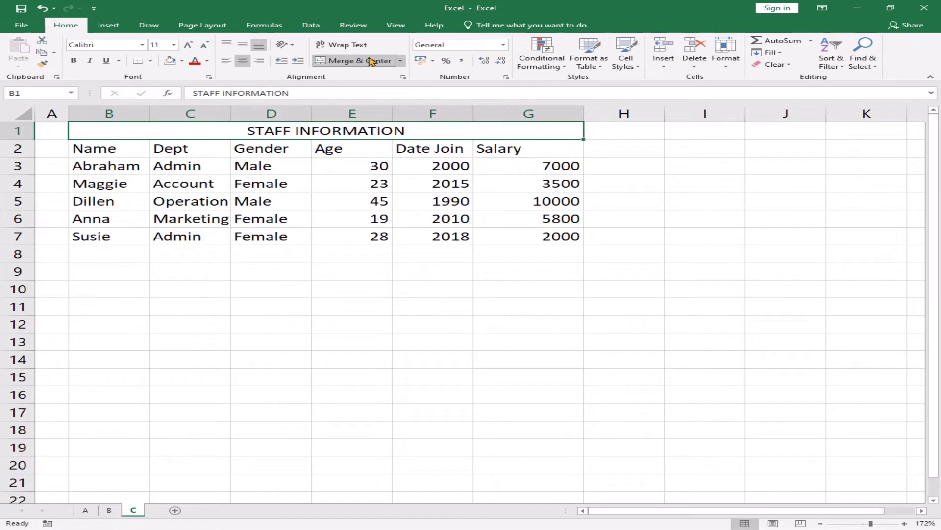
# Format the STAFF INFORMATION title with a blue font color, bold text and a light gray fill.
pyautogui.click(208, 63)
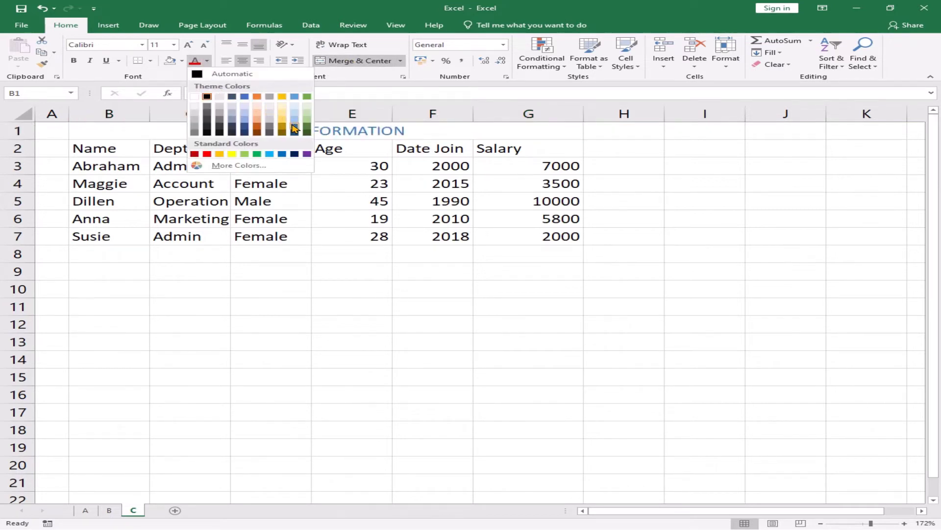
pyautogui.click(293, 127)
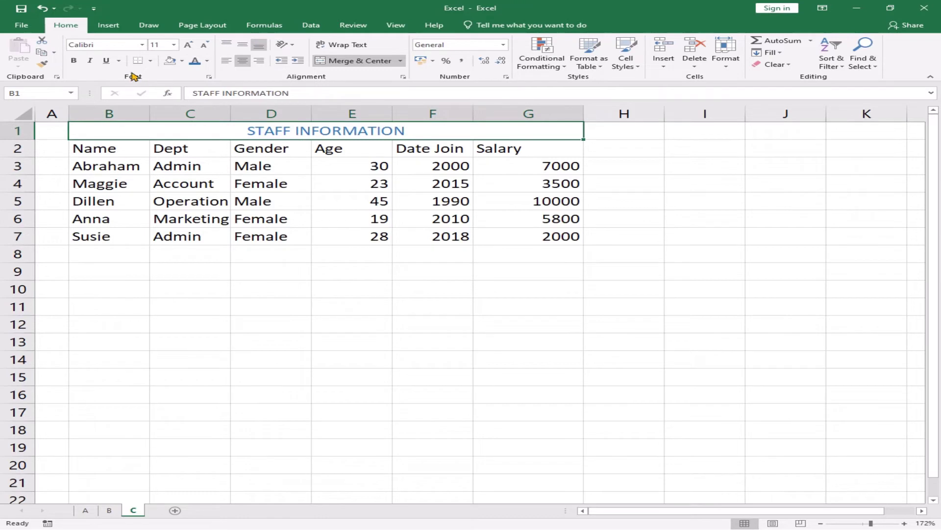
pyautogui.click(72, 61)
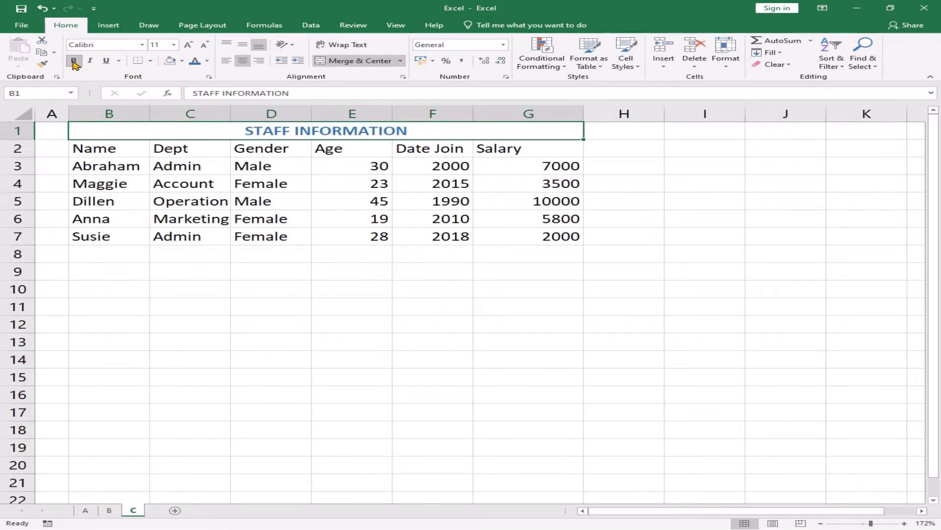
pyautogui.click(181, 62)
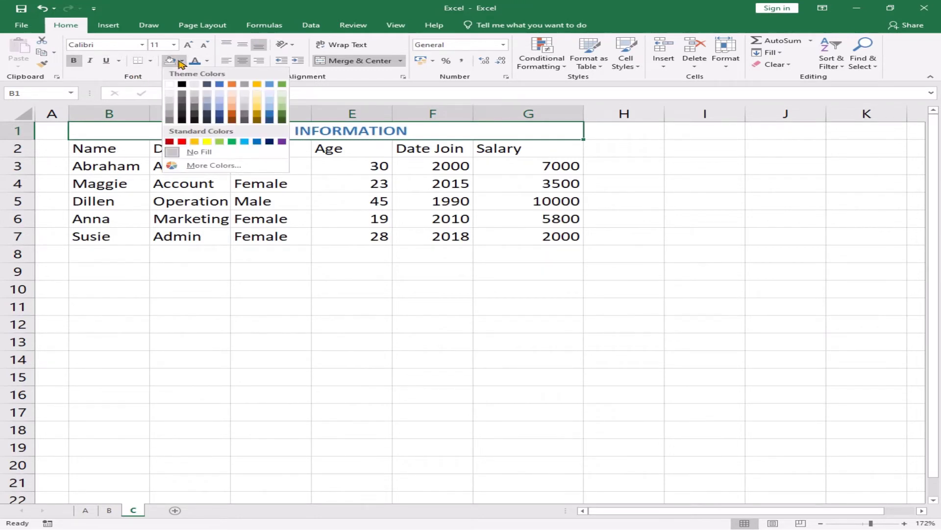
pyautogui.click(171, 100)
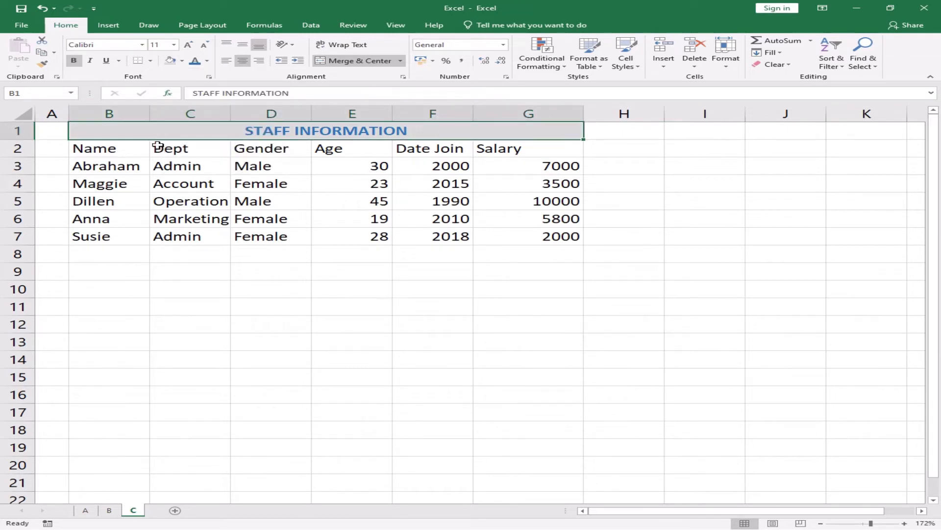
# Make the whole heading row 2 bold and italic, and apply underlining to it before removing the underline again.
pyautogui.click(20, 148)
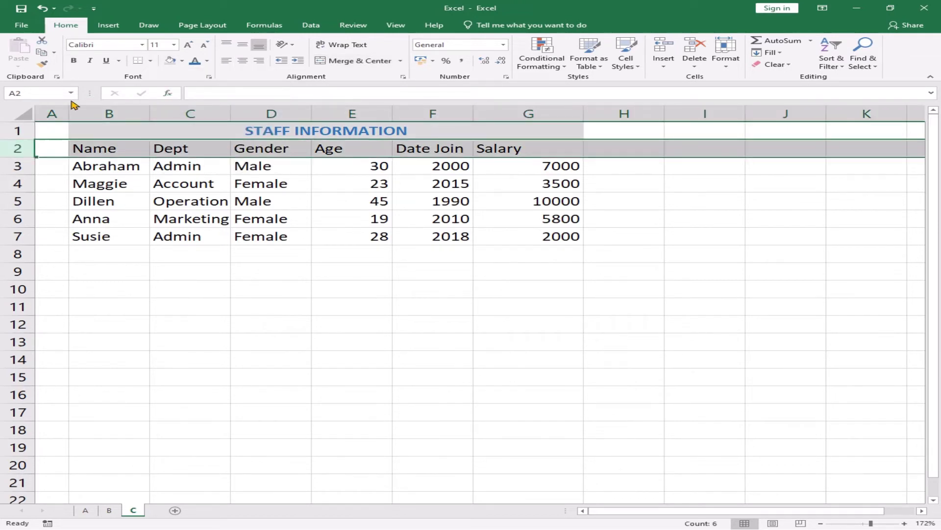
pyautogui.click(75, 61)
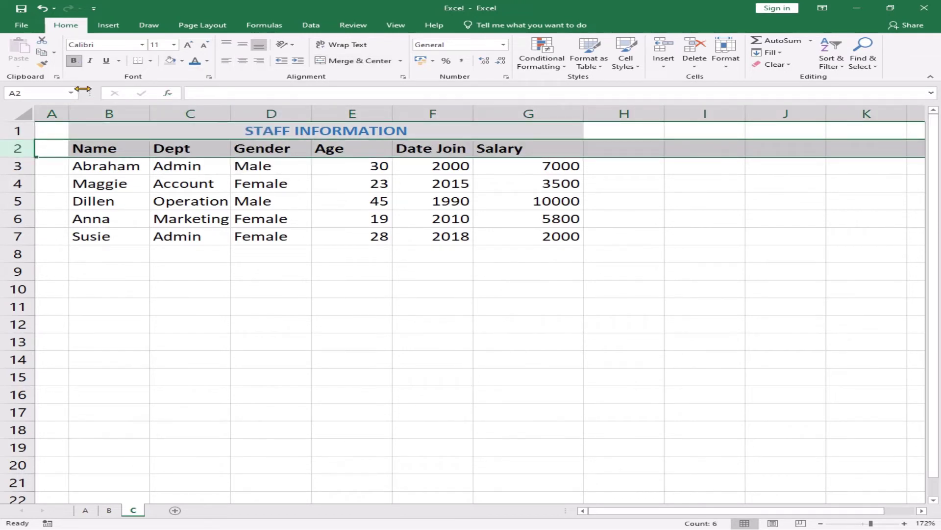
pyautogui.click(90, 60)
pyautogui.click(106, 60)
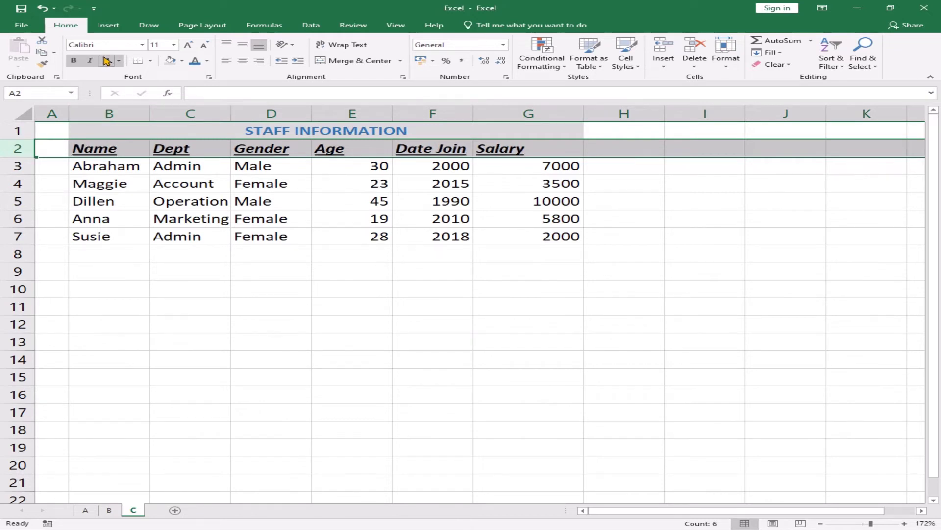
pyautogui.click(106, 60)
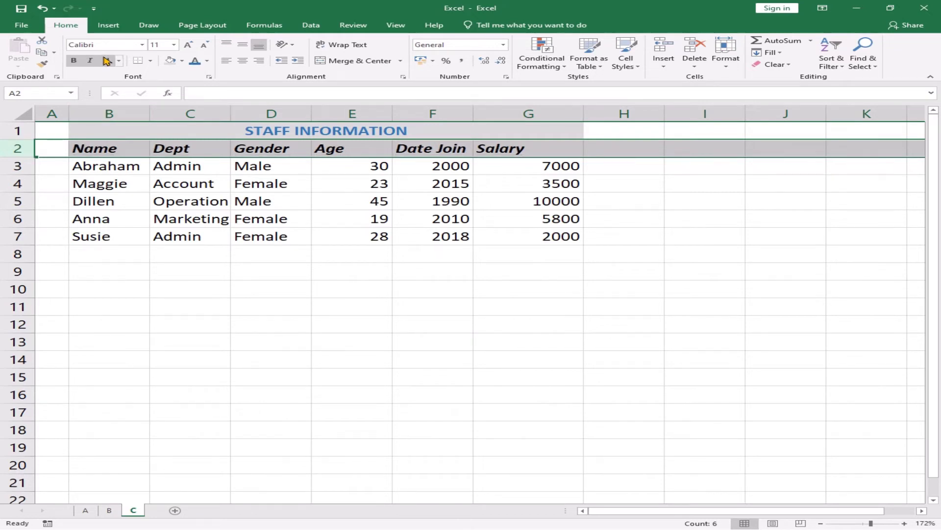
# Apply All Borders to the staff table in cells B2 to G7, plus Thick Outside Borders around it.
pyautogui.click(100, 148)
pyautogui.moveTo(101, 147); pyautogui.dragTo(534, 234)
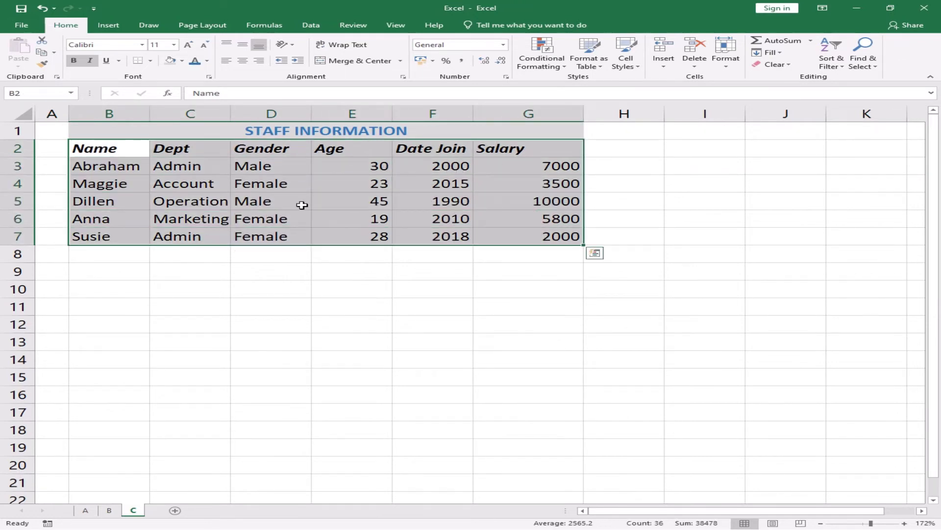
pyautogui.click(149, 63)
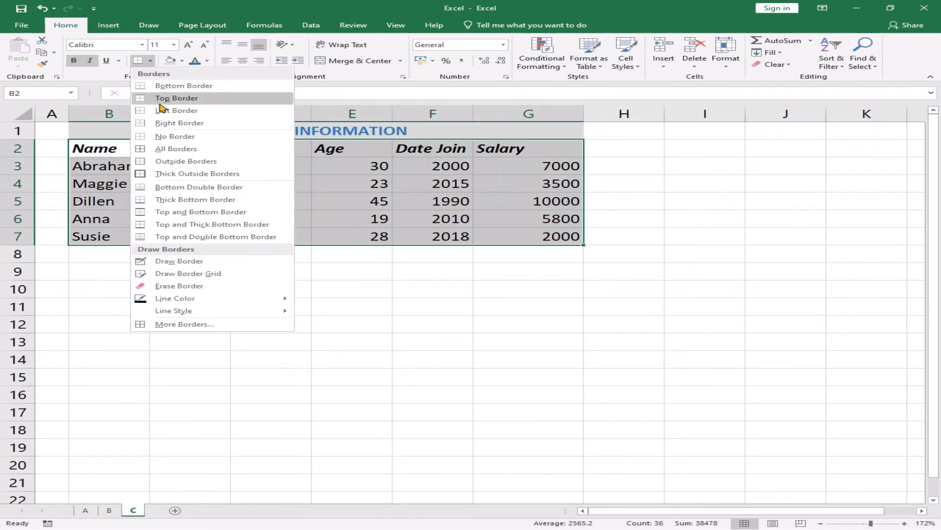
pyautogui.click(172, 149)
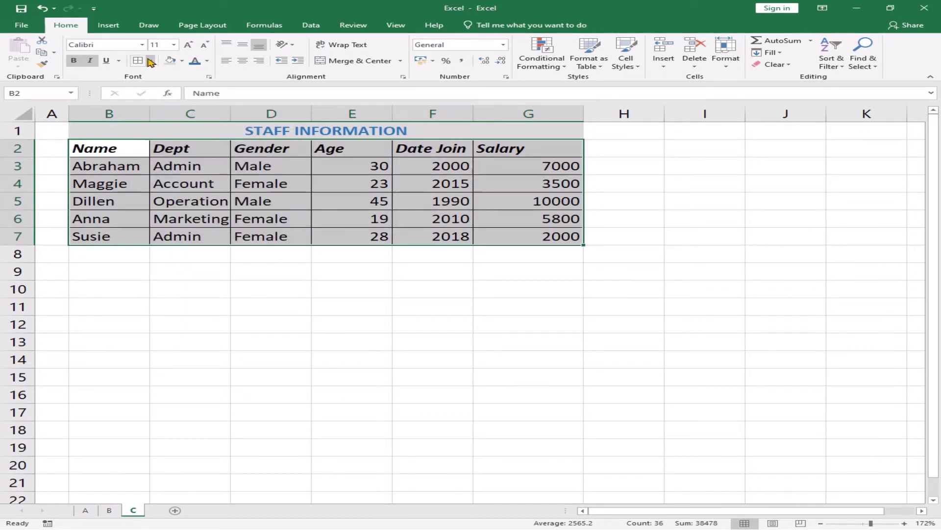
pyautogui.click(151, 61)
pyautogui.click(167, 173)
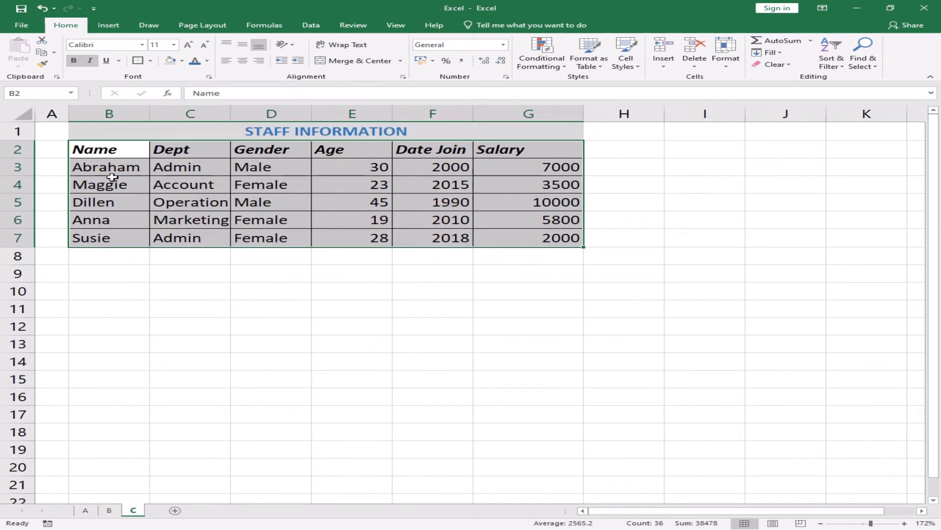
# Add a Bottom Double Border beneath the headings in cells B2 to G2.
pyautogui.moveTo(96, 148); pyautogui.dragTo(505, 149)
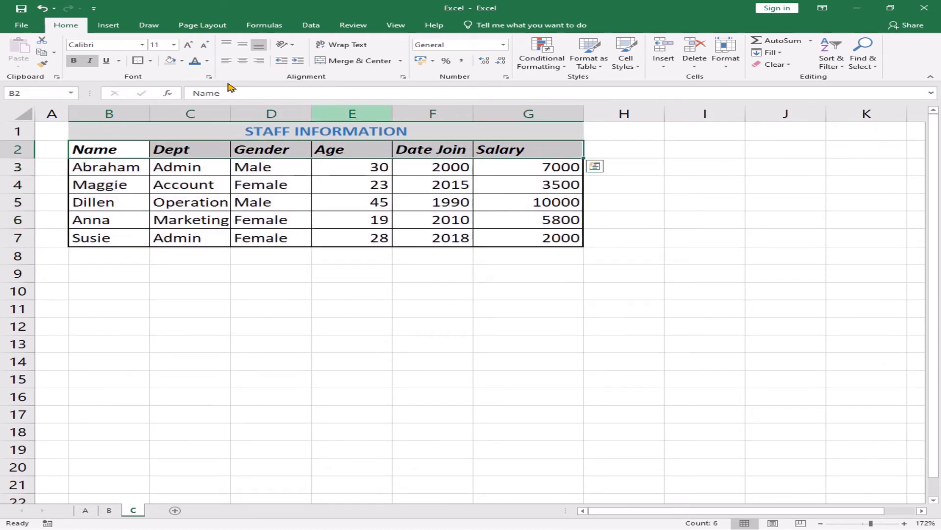
pyautogui.click(150, 61)
pyautogui.click(162, 186)
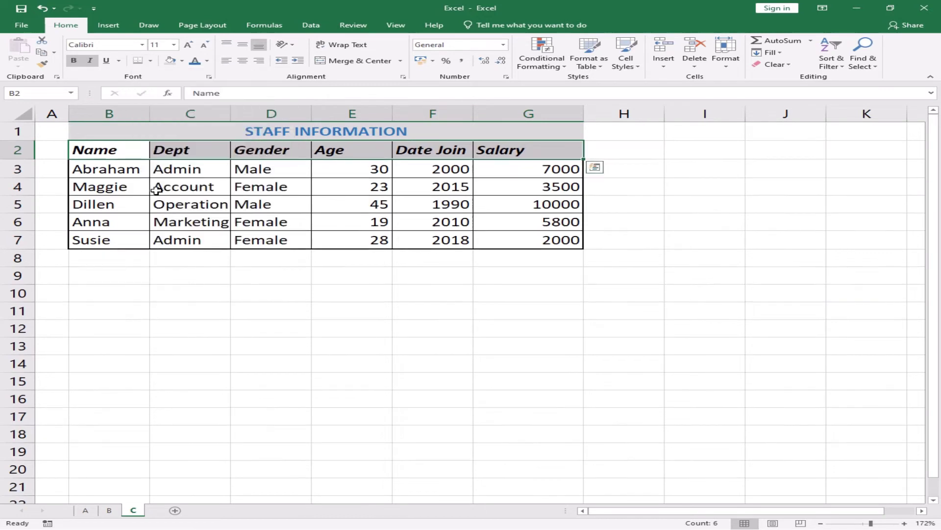
pyautogui.click(156, 199)
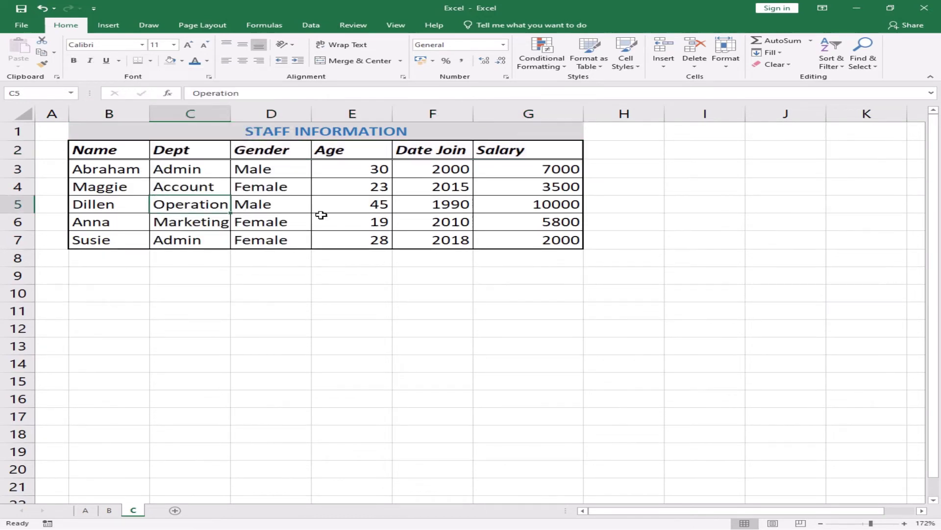
# Format the salaries in cells G3 to G7 with the $ English (United States) accounting format.
pyautogui.click(518, 168)
pyautogui.moveTo(518, 187); pyautogui.dragTo(525, 237)
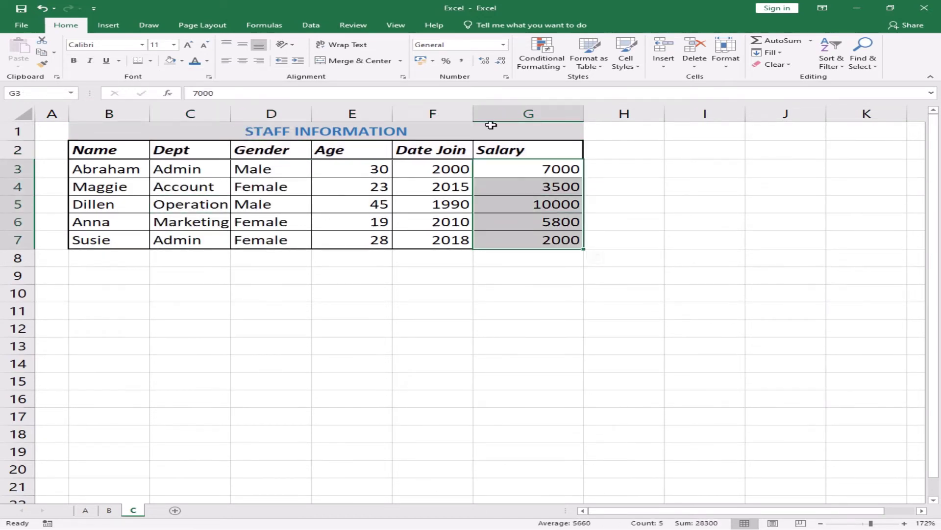
pyautogui.click(434, 61)
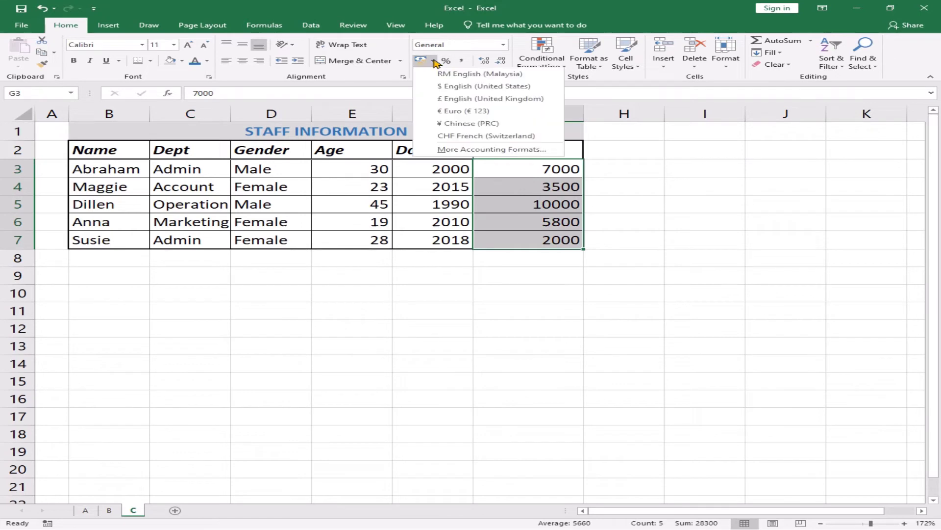
pyautogui.click(450, 87)
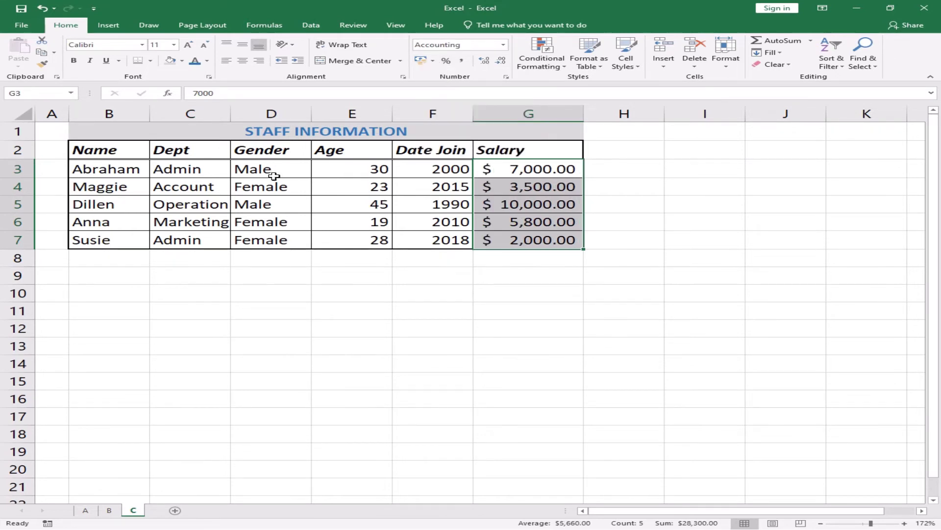
# AutoFit the widths of all columns in the sheet and center the headings in row 2.
pyautogui.click(21, 112)
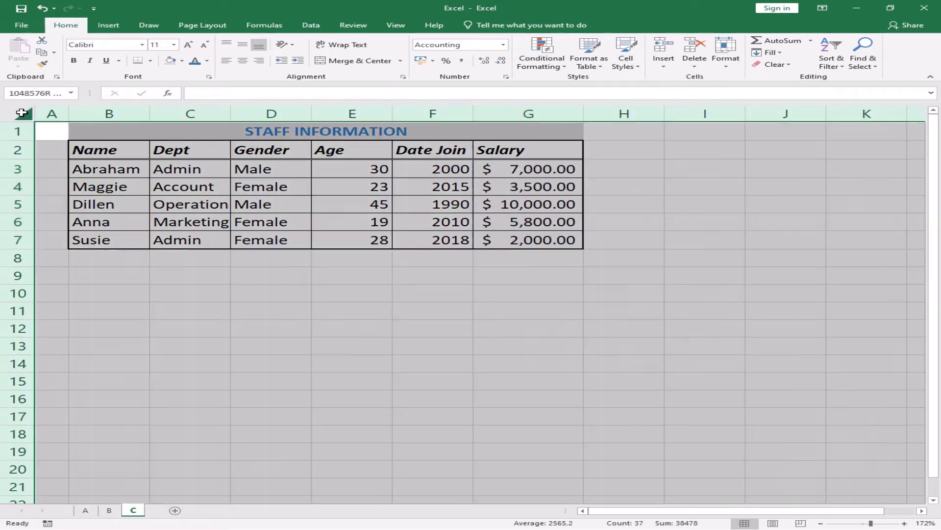
pyautogui.doubleClick(149, 114)
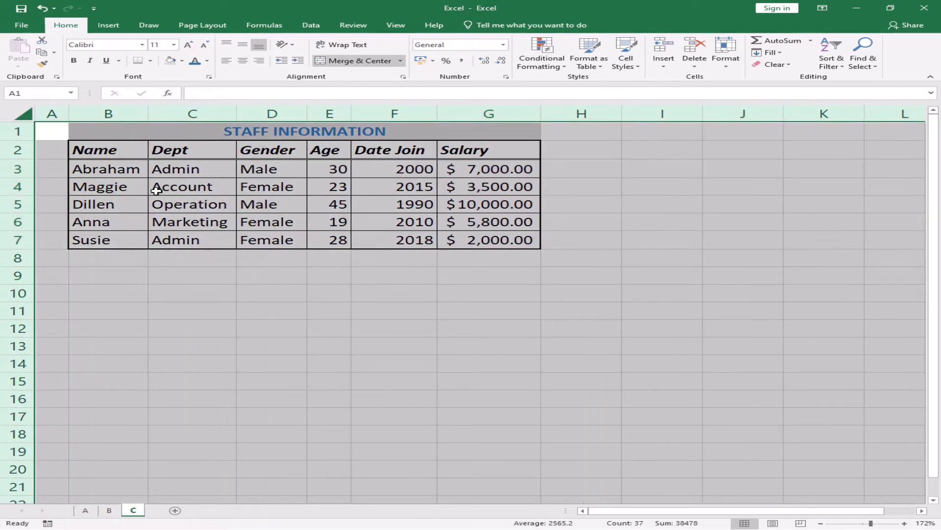
pyautogui.click(25, 149)
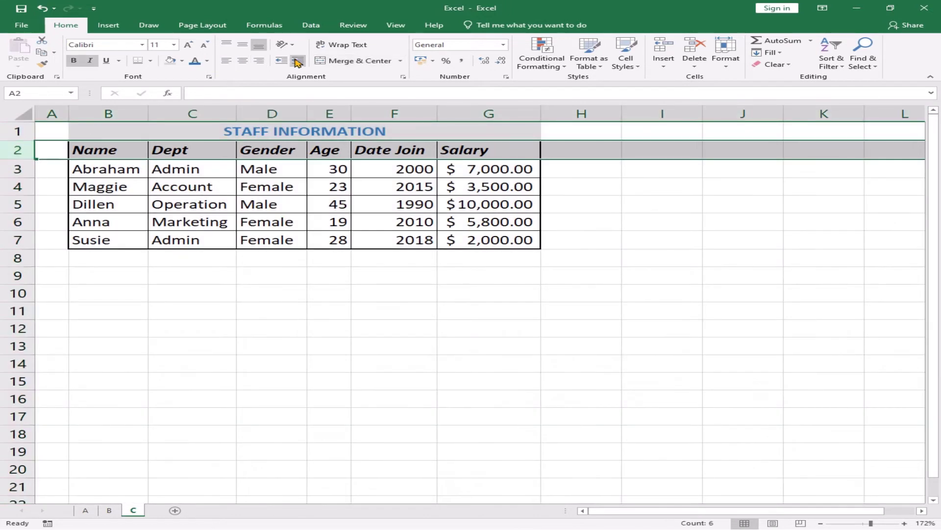
pyautogui.click(241, 62)
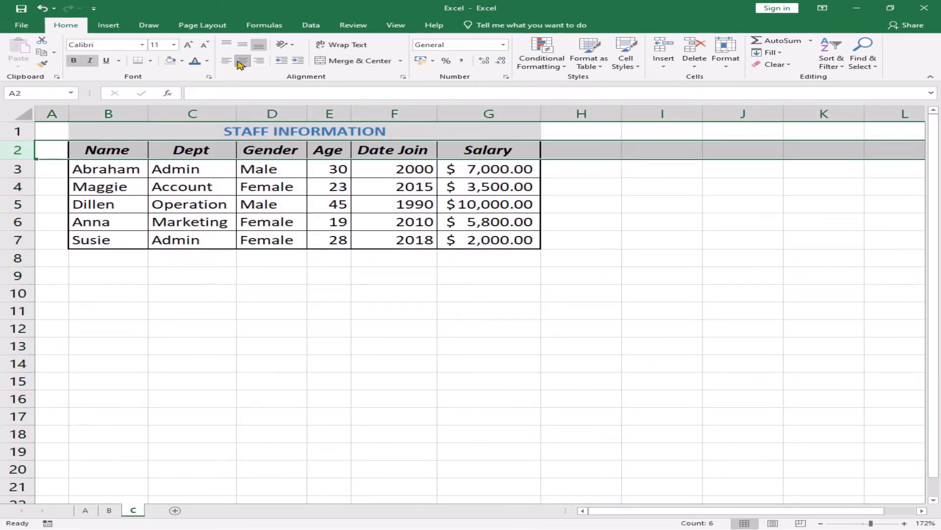
pyautogui.click(192, 187)
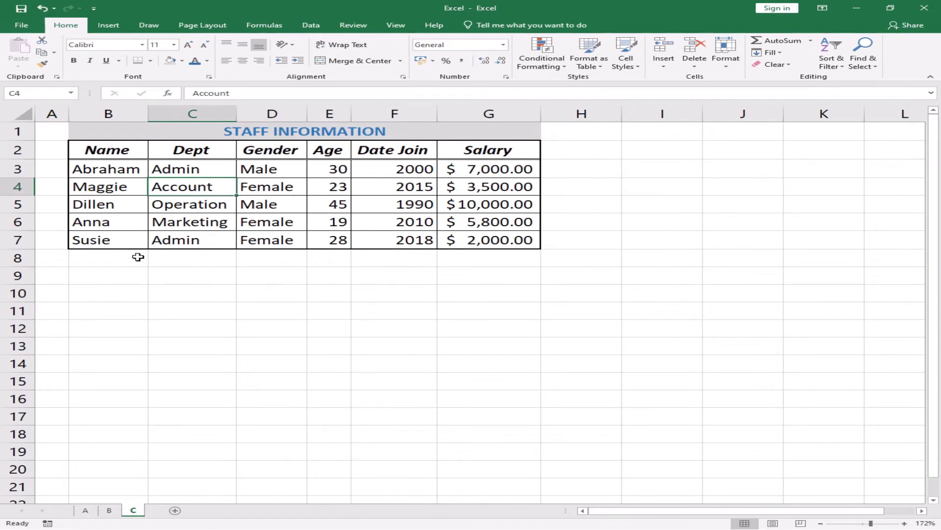
# Enter the label Total in cell B8 and sum the salaries in G8 with AutoSum over G3:G7.
pyautogui.click(108, 263)
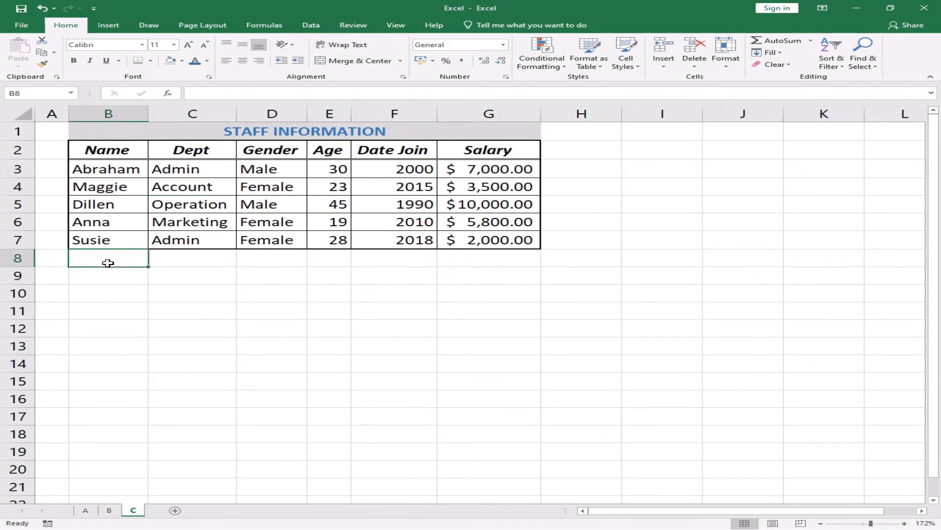
pyautogui.write('Total')
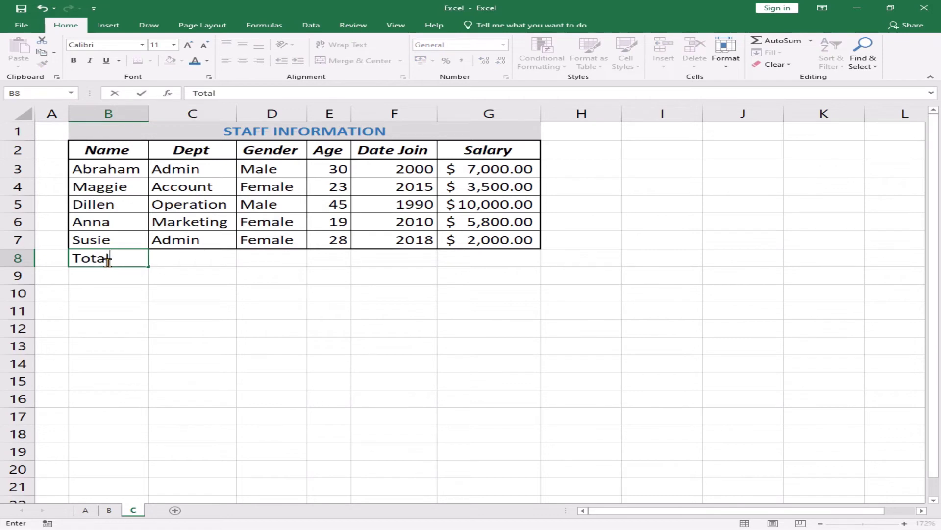
pyautogui.press('Return')
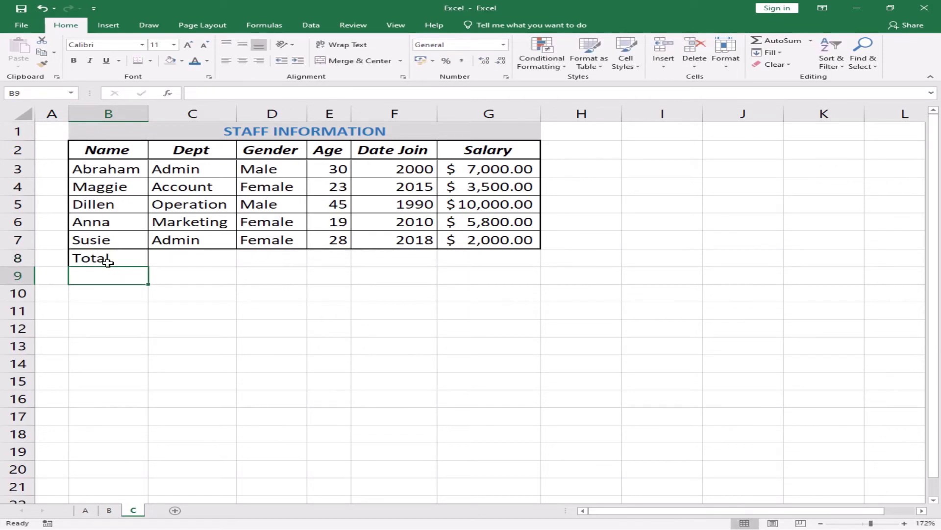
pyautogui.click(470, 257)
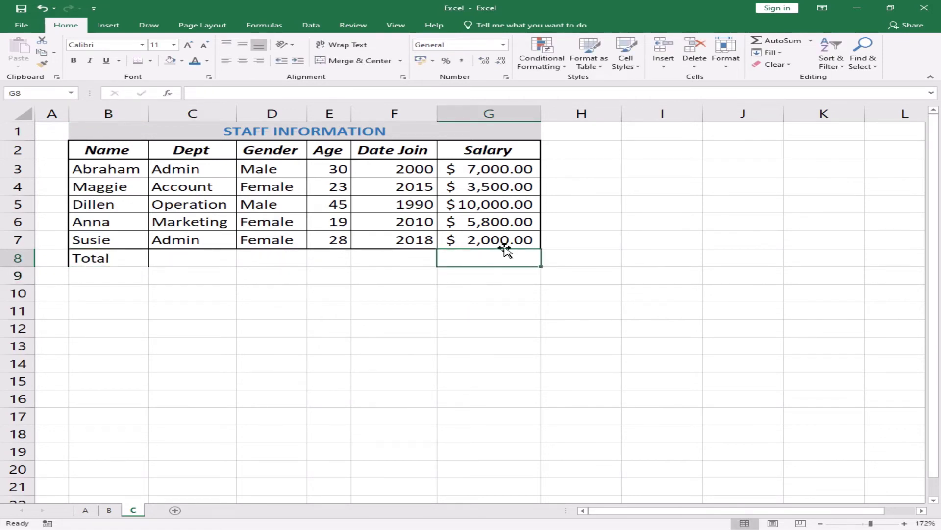
pyautogui.click(762, 41)
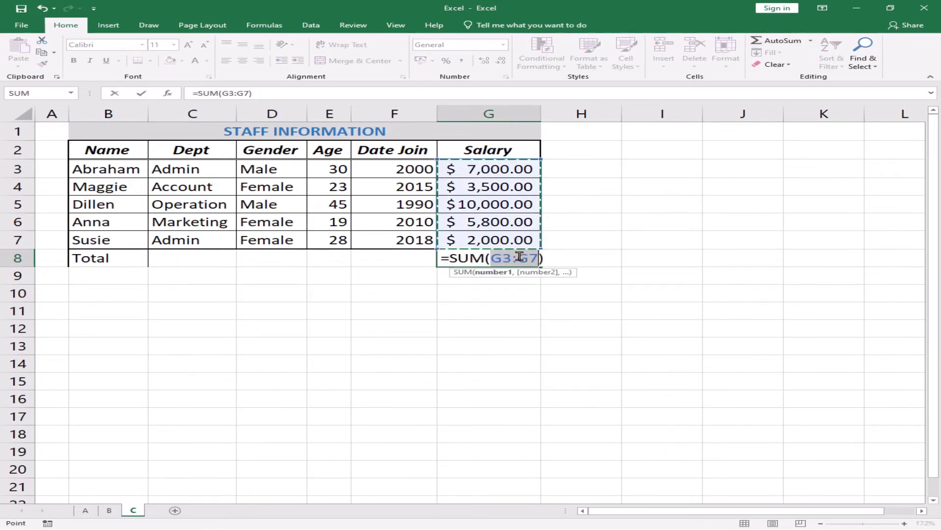
pyautogui.press('Return')
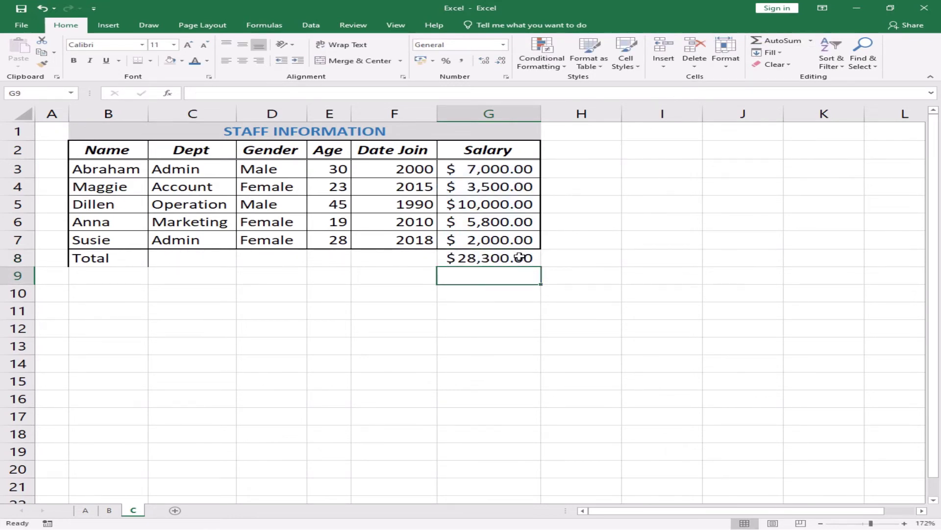
# Apply Thick Outside Borders around the total row, cells B8 to G8.
pyautogui.moveTo(128, 256); pyautogui.dragTo(475, 262)
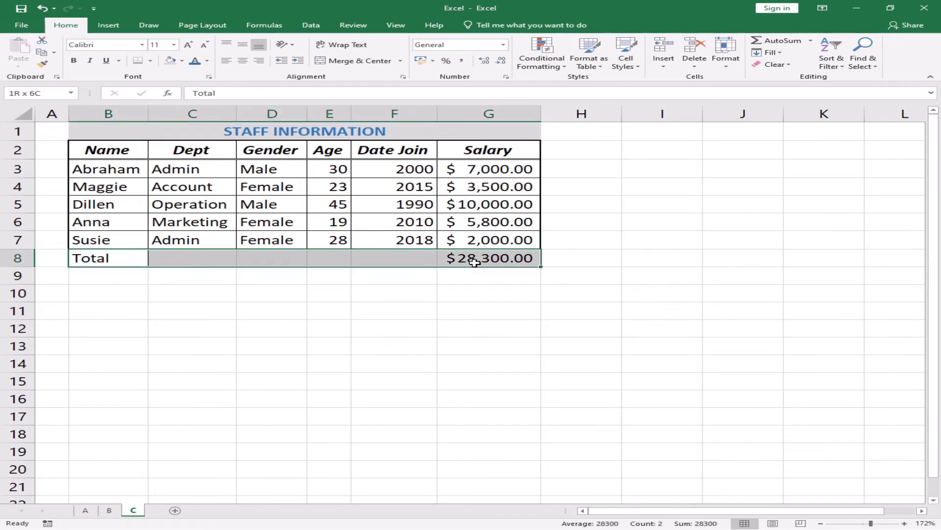
pyautogui.click(149, 60)
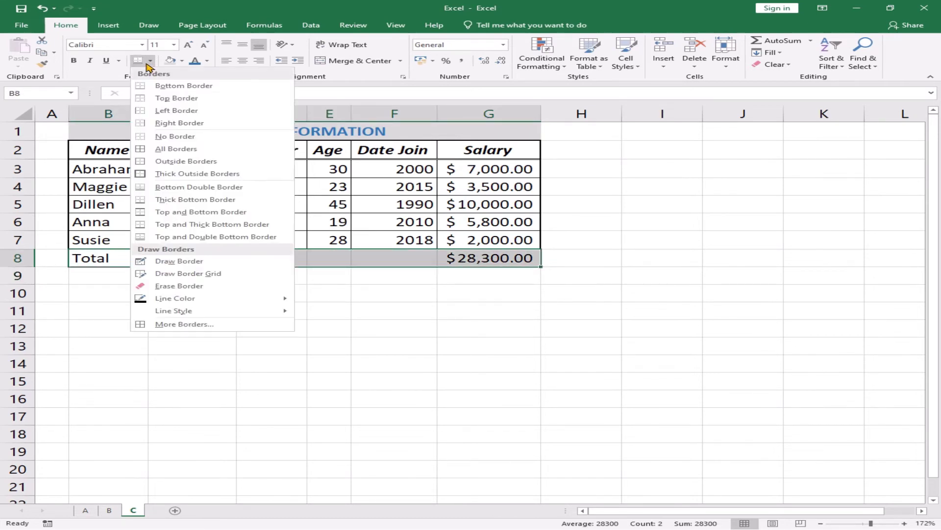
pyautogui.click(162, 173)
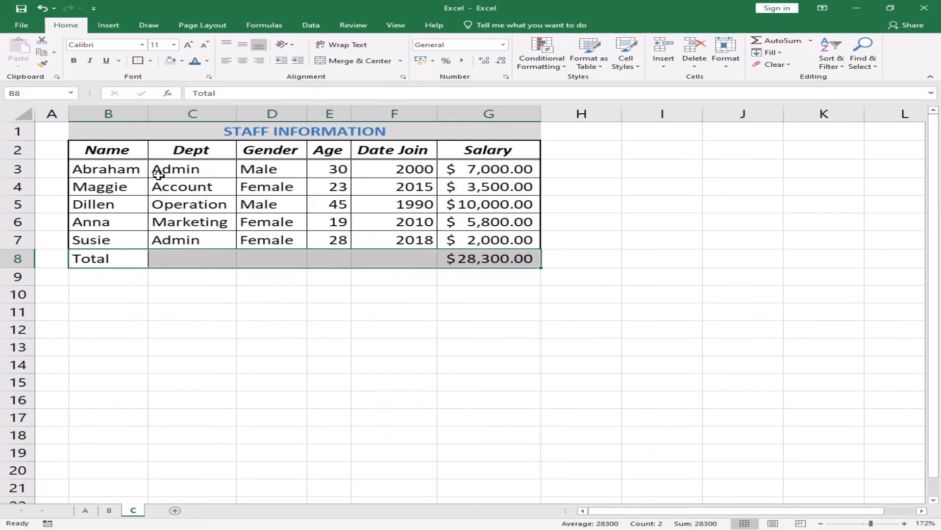
pyautogui.click(210, 292)
# Merge and center the Total label across cells B8 to F8.
pyautogui.moveTo(126, 262); pyautogui.dragTo(412, 256)
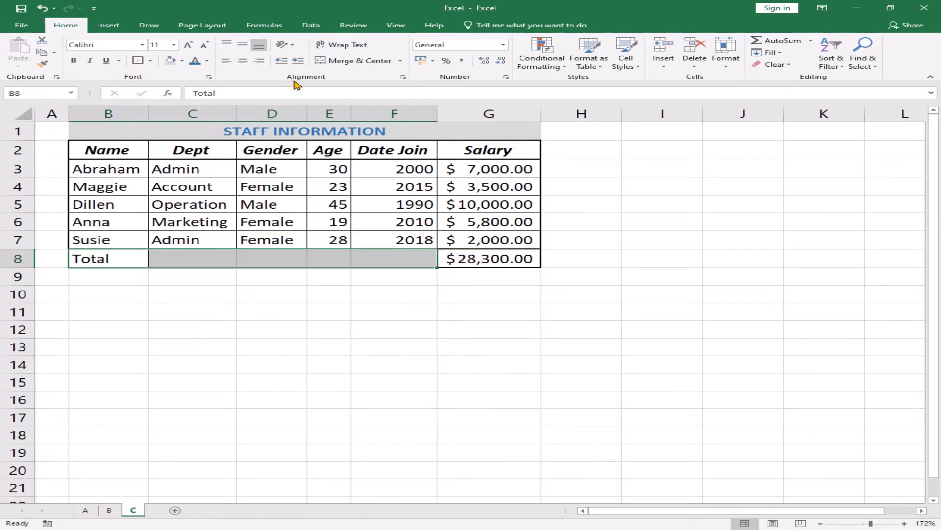
pyautogui.click(338, 61)
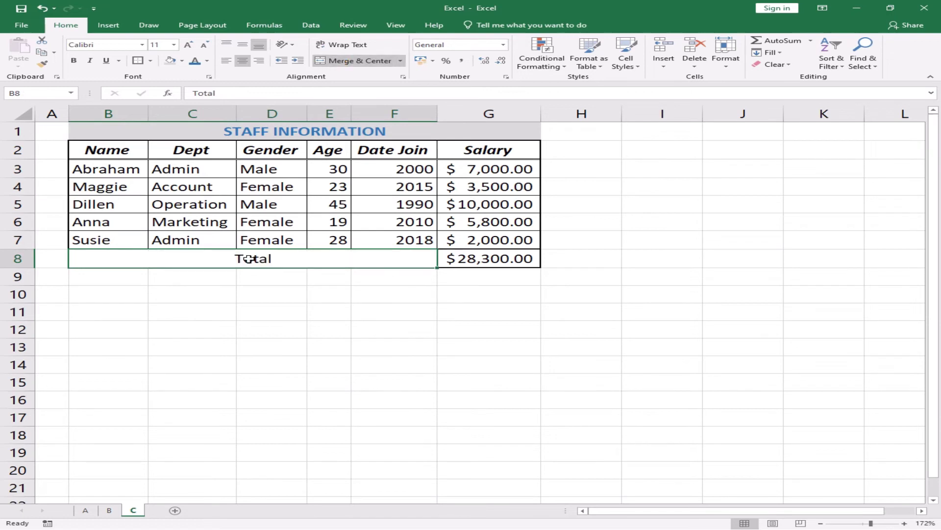
pyautogui.click(234, 318)
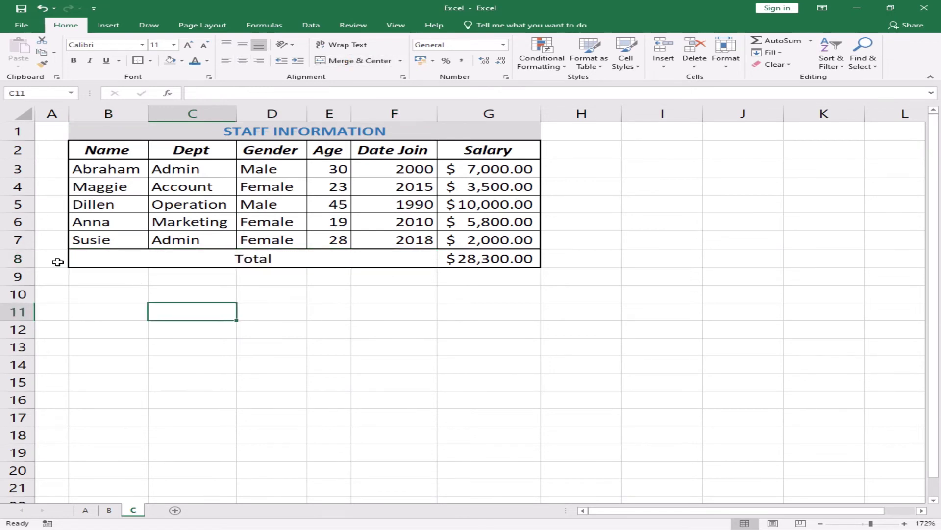
# Make the whole total row 8 bold.
pyautogui.click(19, 258)
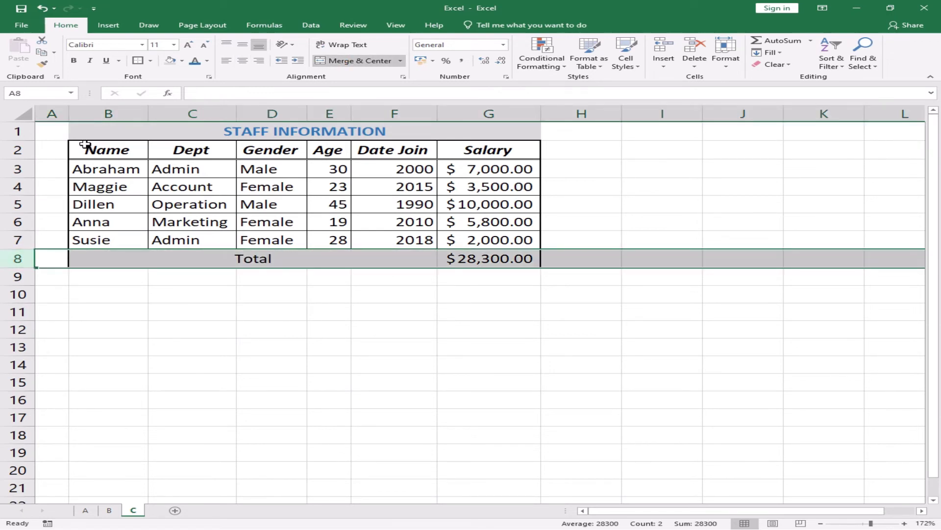
pyautogui.click(74, 61)
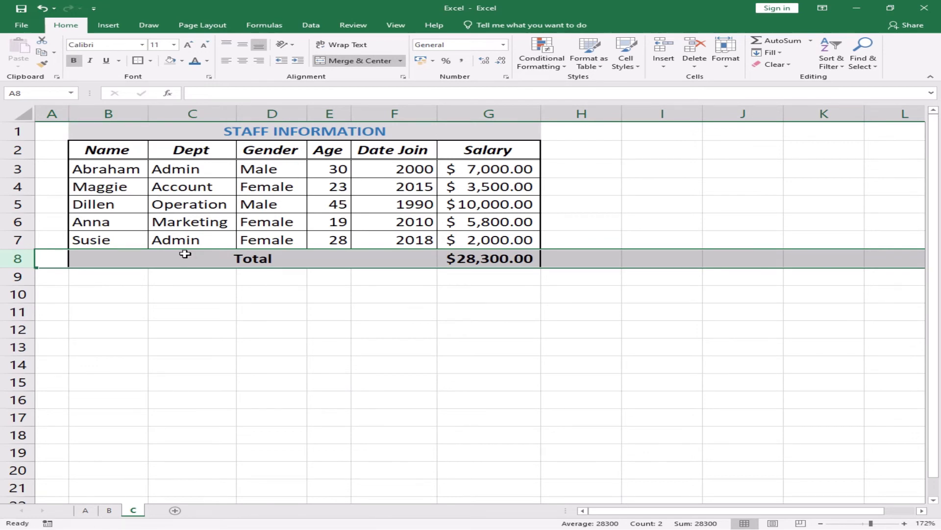
pyautogui.click(185, 254)
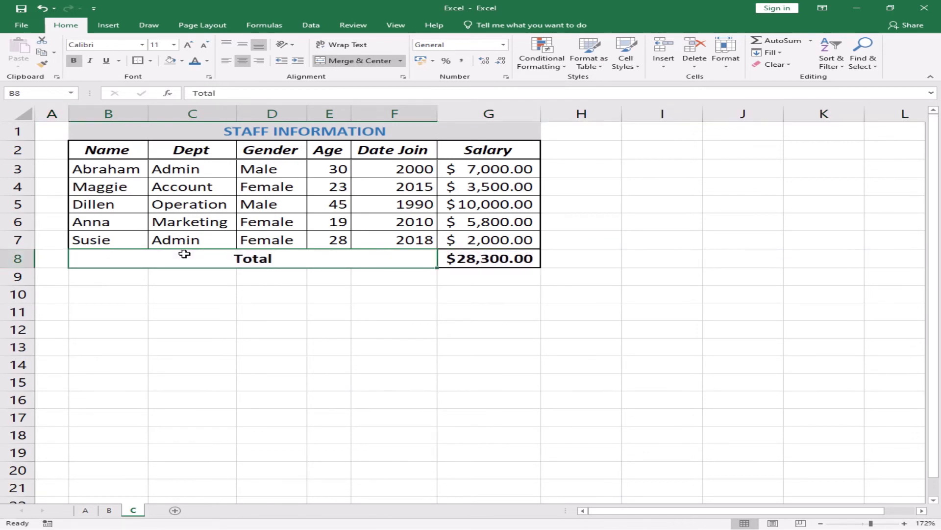
pyautogui.click(183, 288)
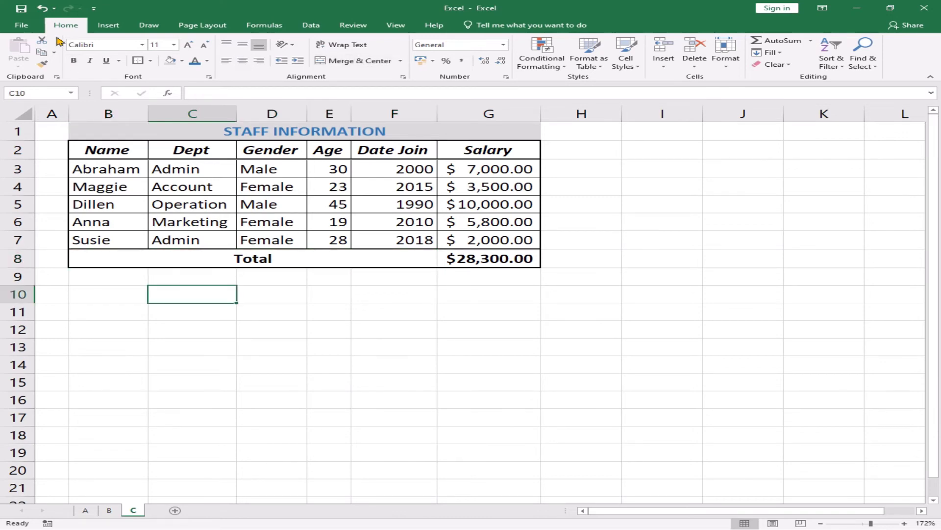
# Save a copy of the workbook to the Desktop under the file name Excel2.
pyautogui.click(22, 27)
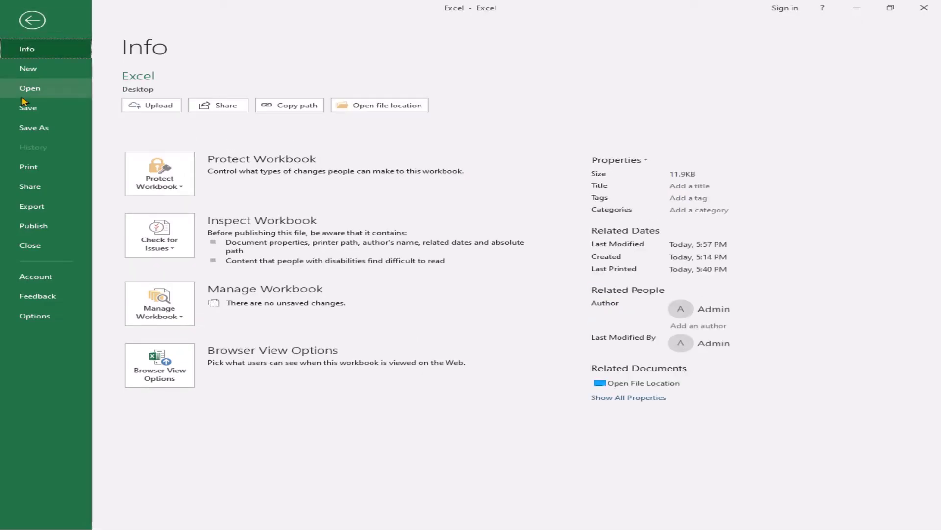
pyautogui.click(26, 129)
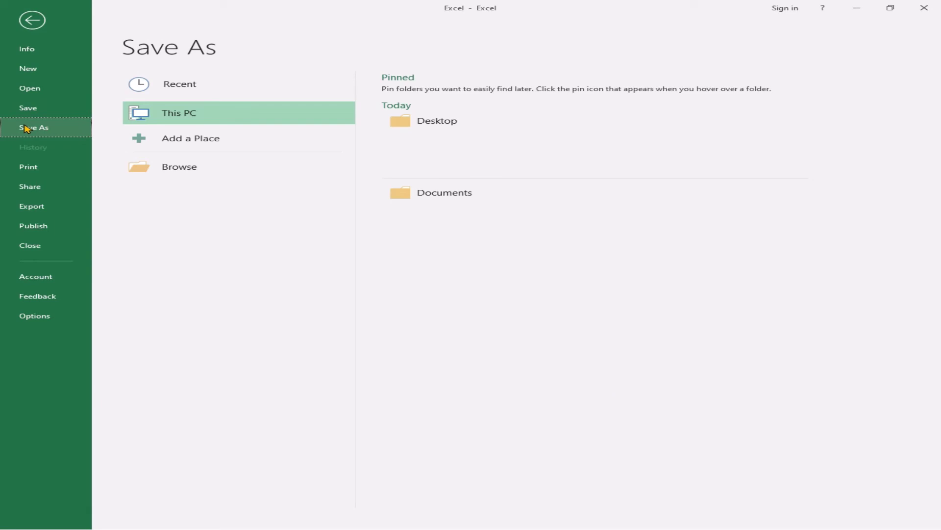
pyautogui.click(393, 119)
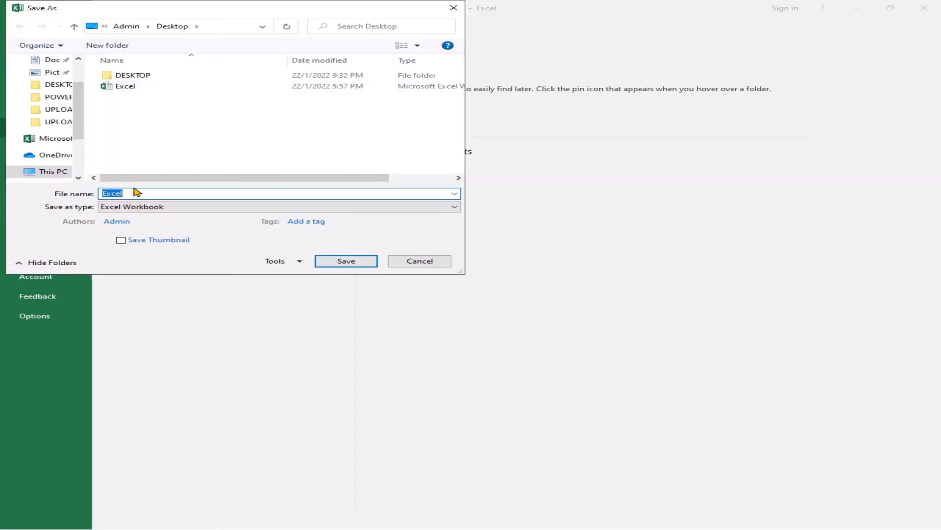
pyautogui.click(142, 192)
pyautogui.click(326, 261)
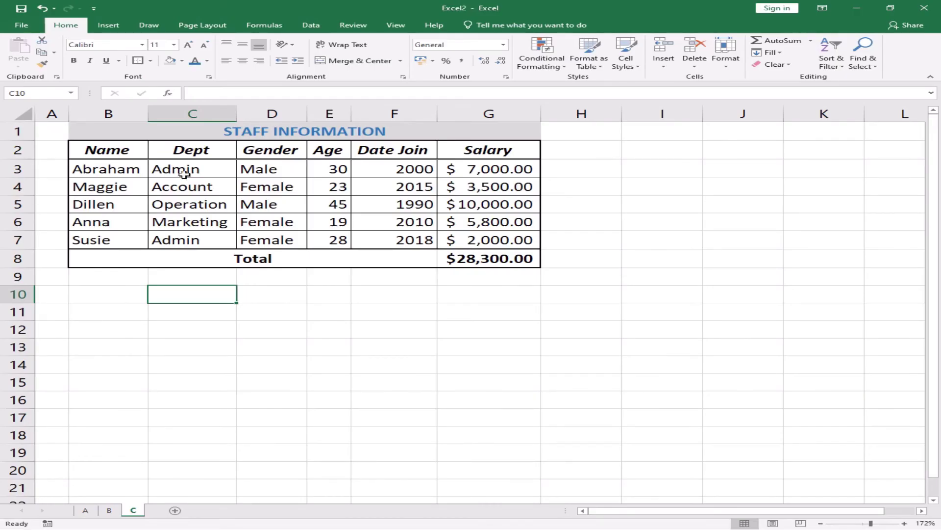
# Print the active staff information sheet using the Microsoft Print to PDF printer.
pyautogui.click(25, 27)
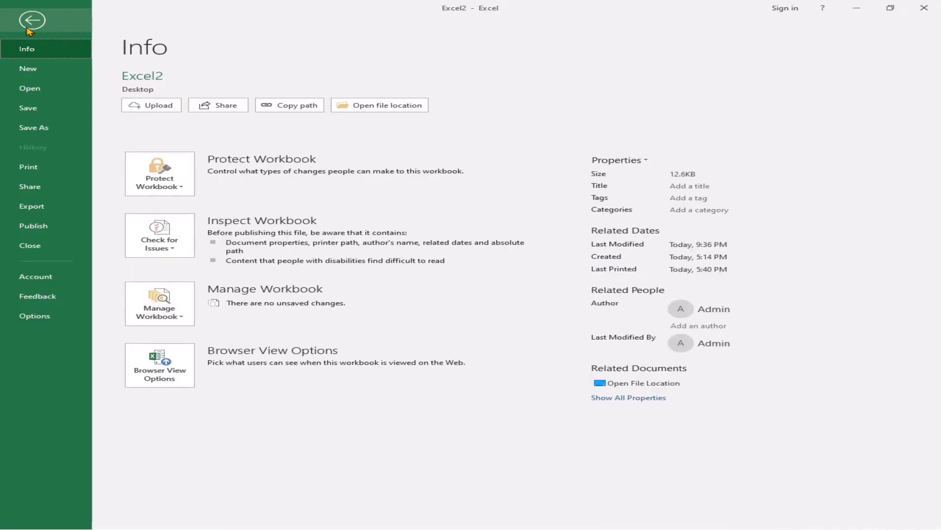
pyautogui.click(28, 168)
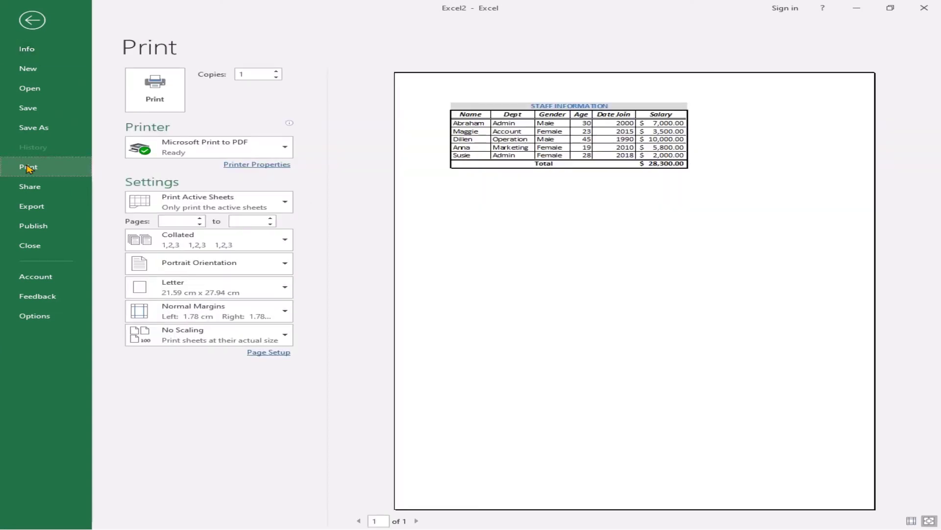
pyautogui.click(285, 148)
pyautogui.click(259, 191)
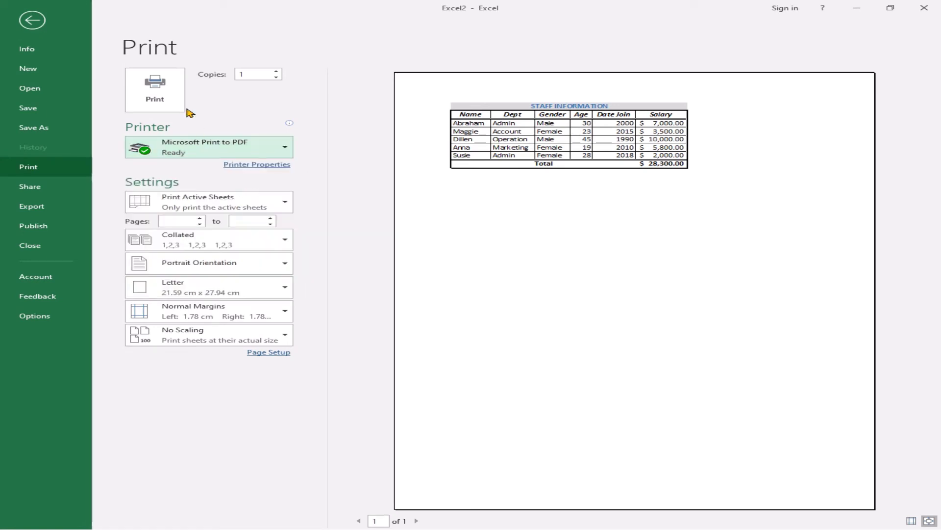
pyautogui.click(156, 92)
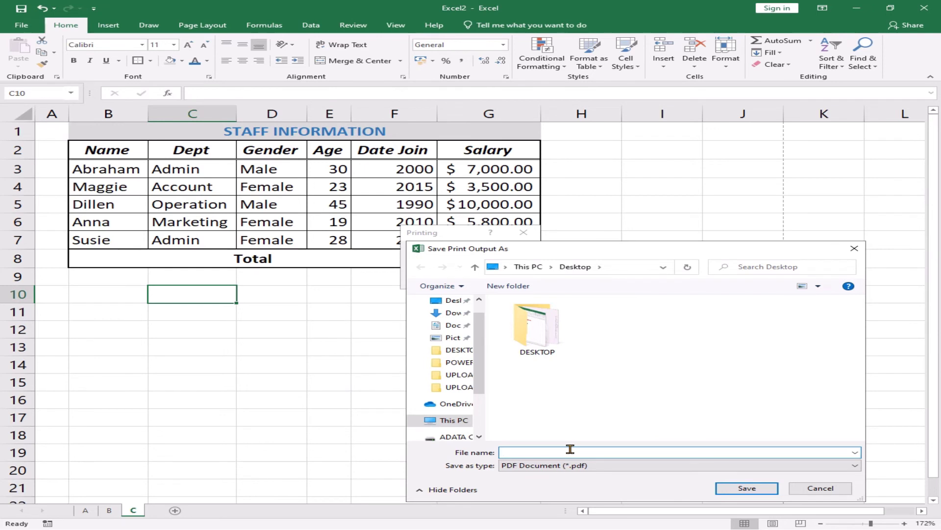
# Save the print output to the Desktop as a PDF document named Excel PDF.
pyautogui.write('Exce')
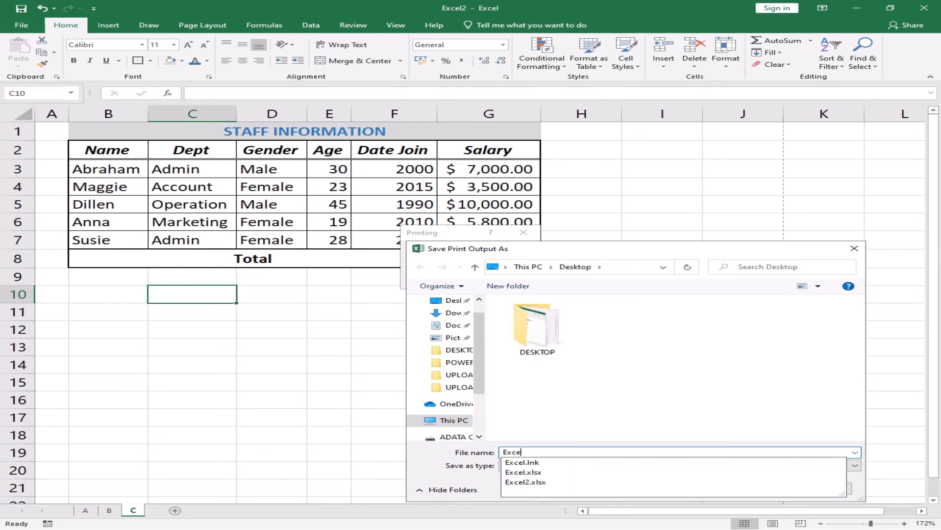
pyautogui.write('l PDF')
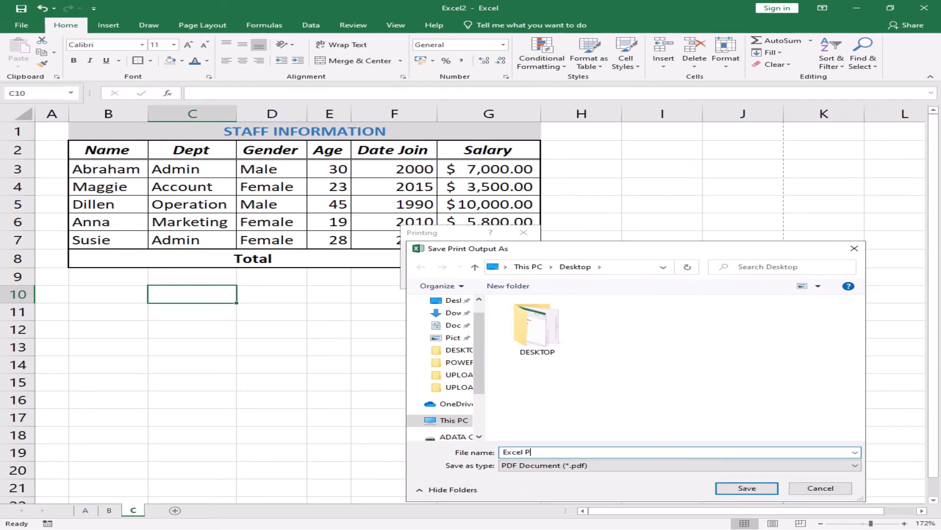
pyautogui.click(564, 468)
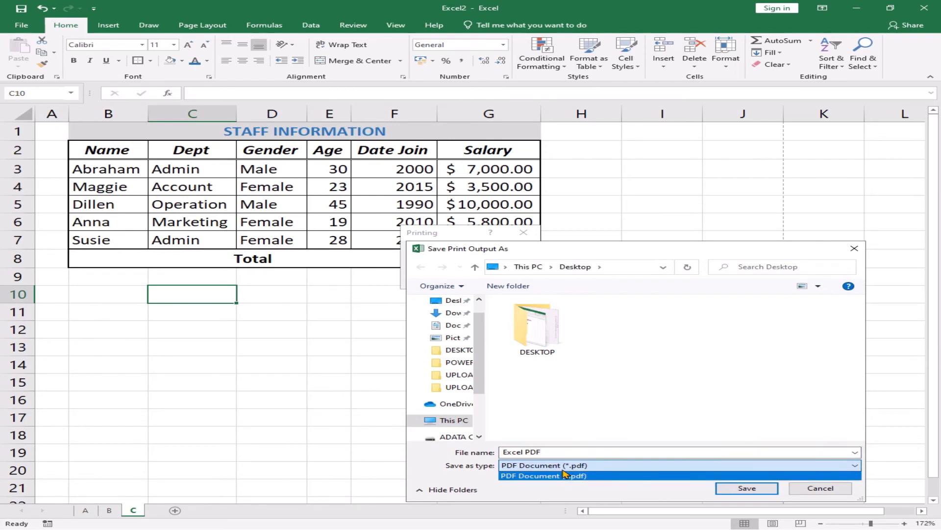
pyautogui.click(564, 474)
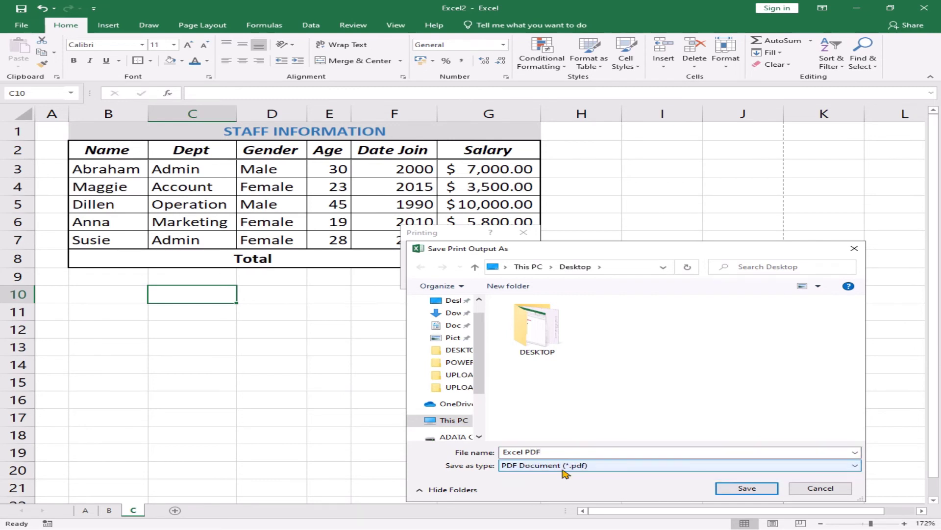
pyautogui.click(727, 488)
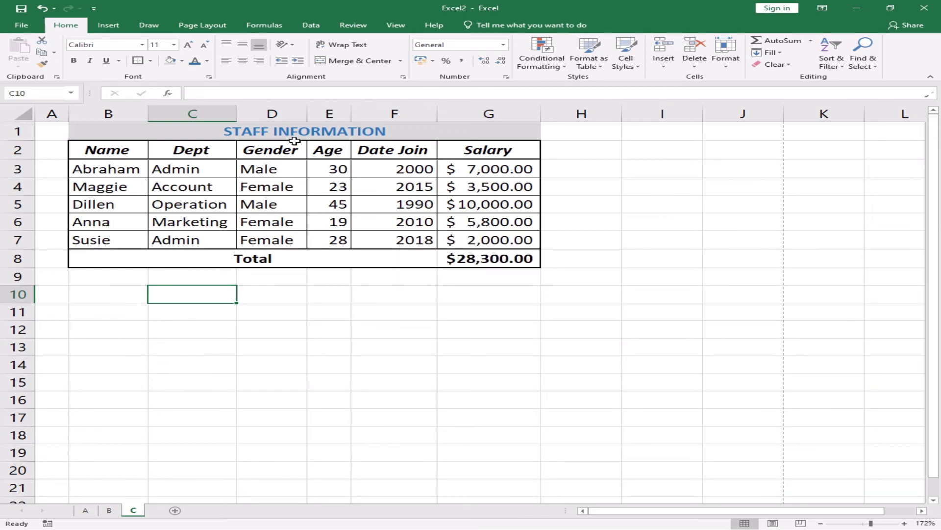
# Open the Excel PDF file from the desktop to check the printed table, close it and return to the Excel2 workbook.
pyautogui.click(856, 8)
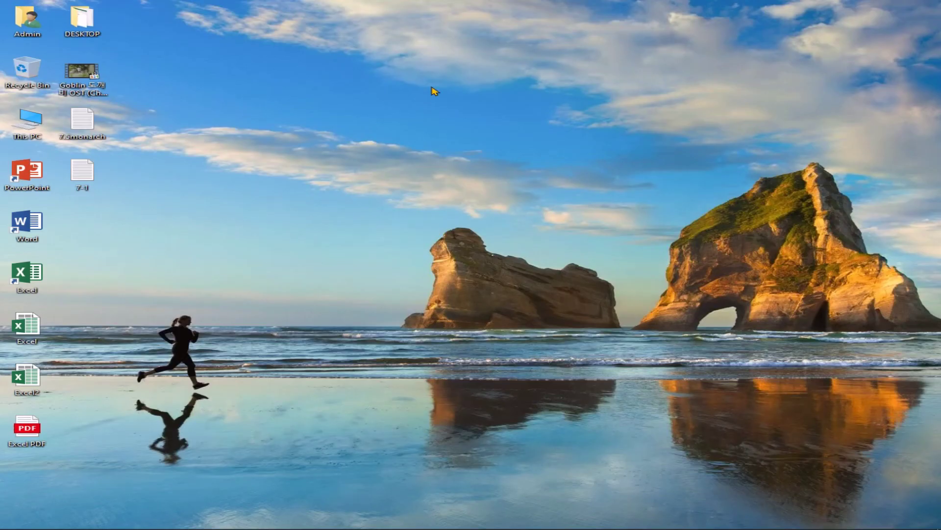
pyautogui.doubleClick(24, 432)
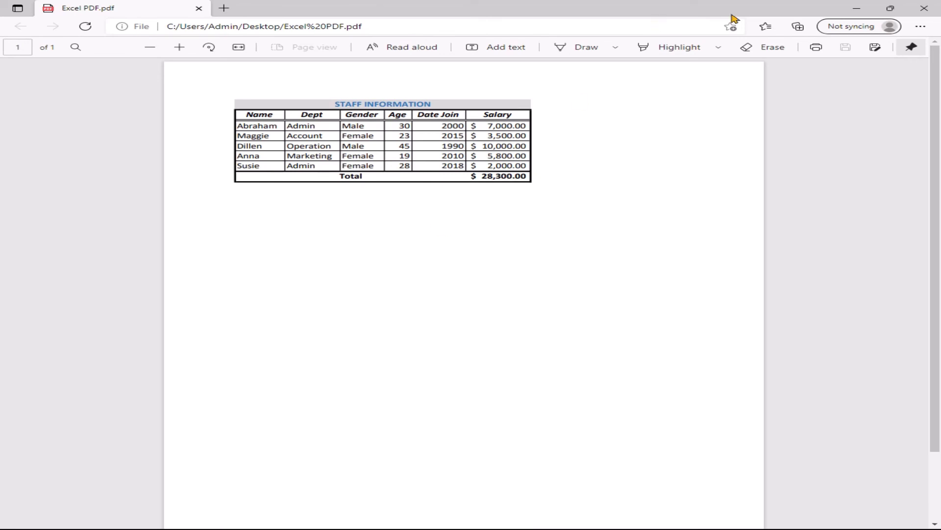
pyautogui.click(924, 8)
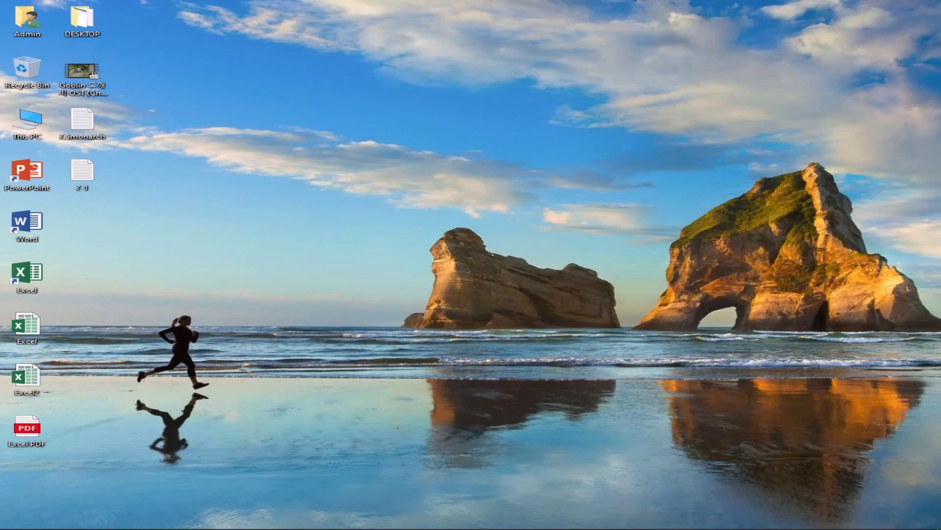
pyautogui.moveTo(412, 528)
pyautogui.click(313, 522)
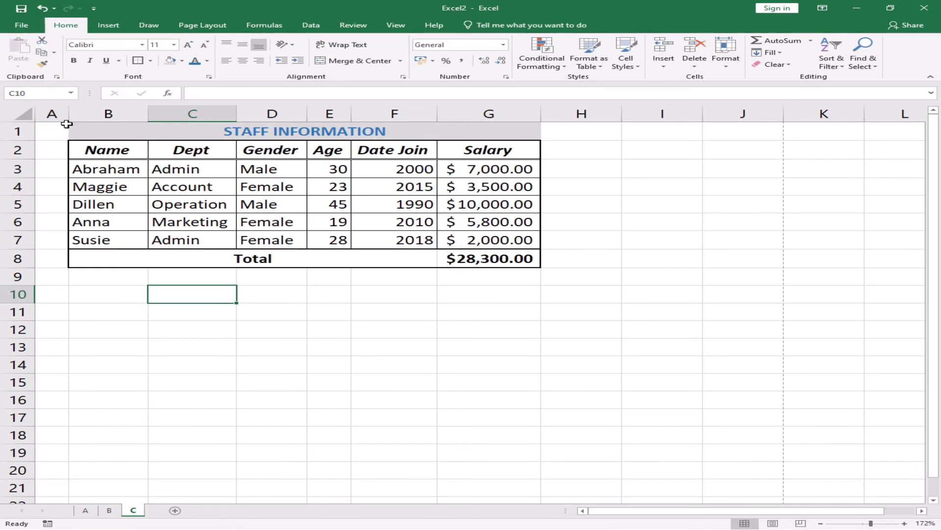
# Set the whole staff information table, cells B1 to G8, as the print area.
pyautogui.moveTo(73, 129); pyautogui.dragTo(391, 257)
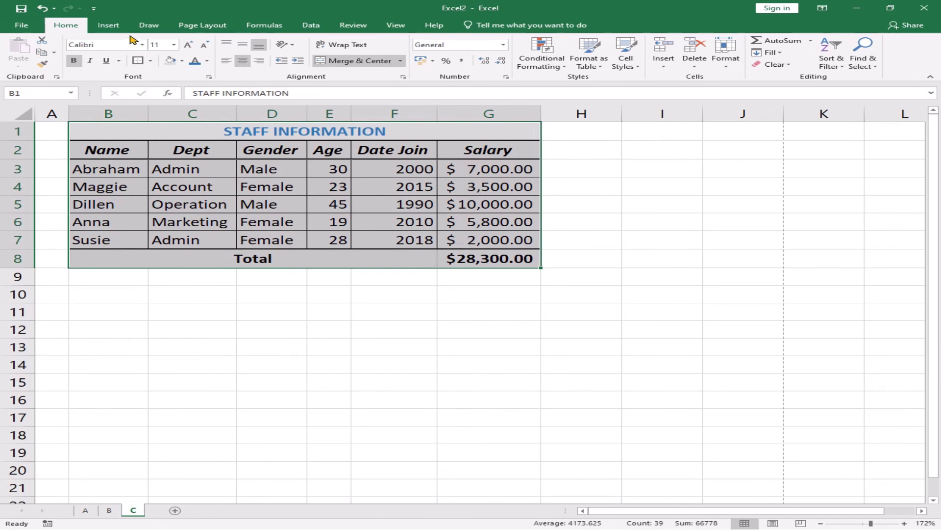
pyautogui.click(201, 25)
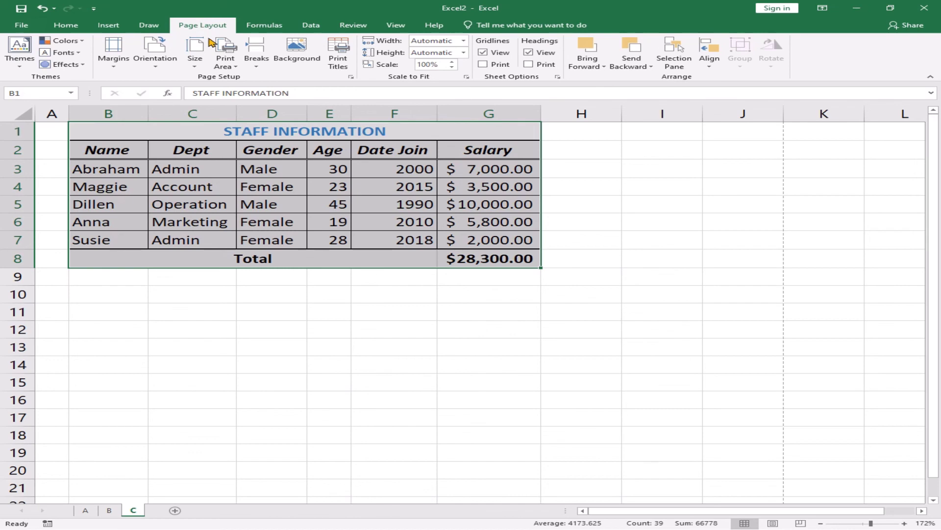
pyautogui.click(222, 56)
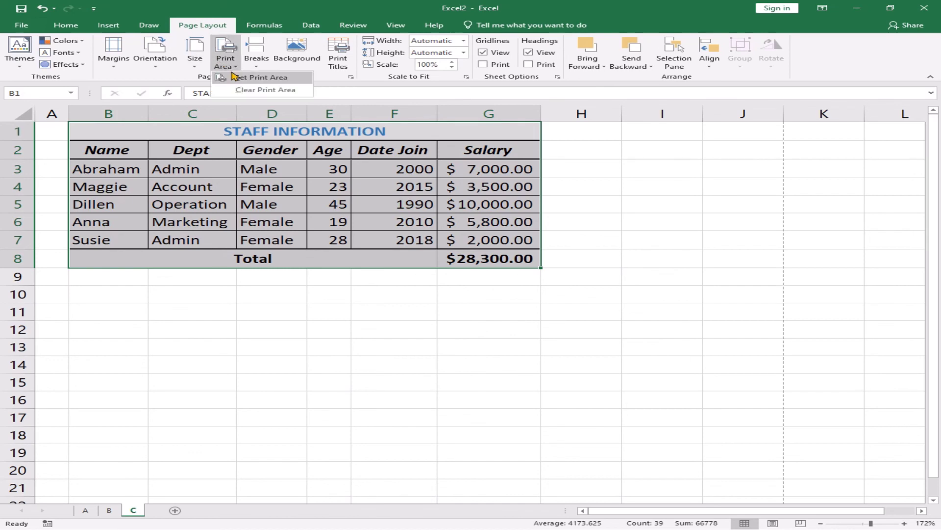
pyautogui.click(233, 77)
pyautogui.click(238, 169)
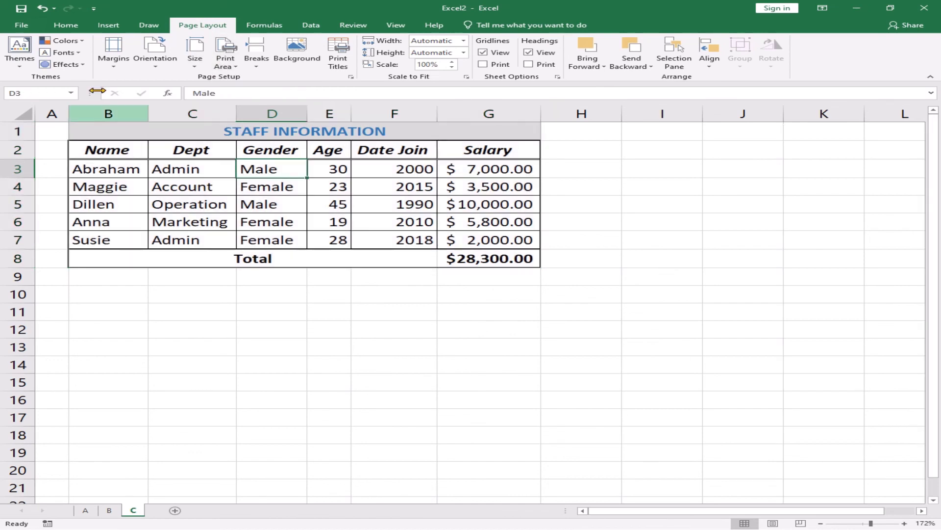
# Check the print preview of the staff information print area and return to the sheet.
pyautogui.click(26, 24)
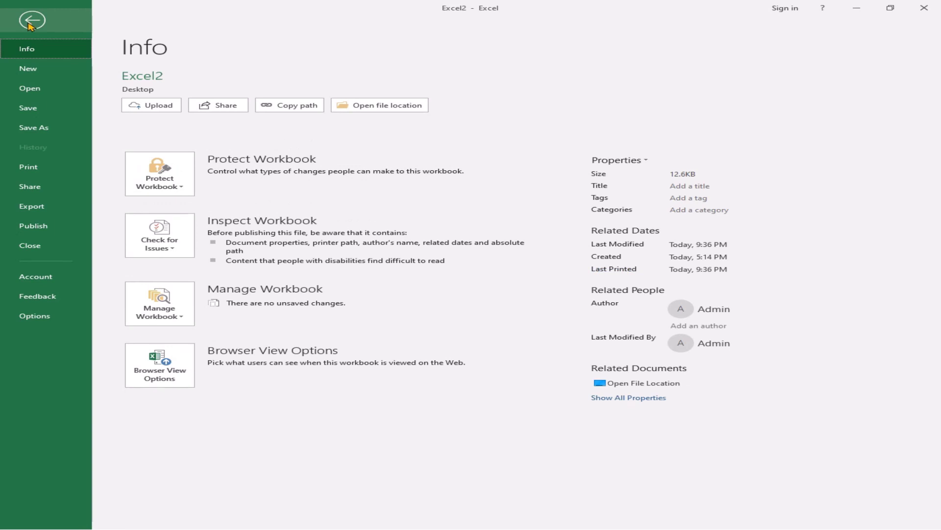
pyautogui.click(46, 168)
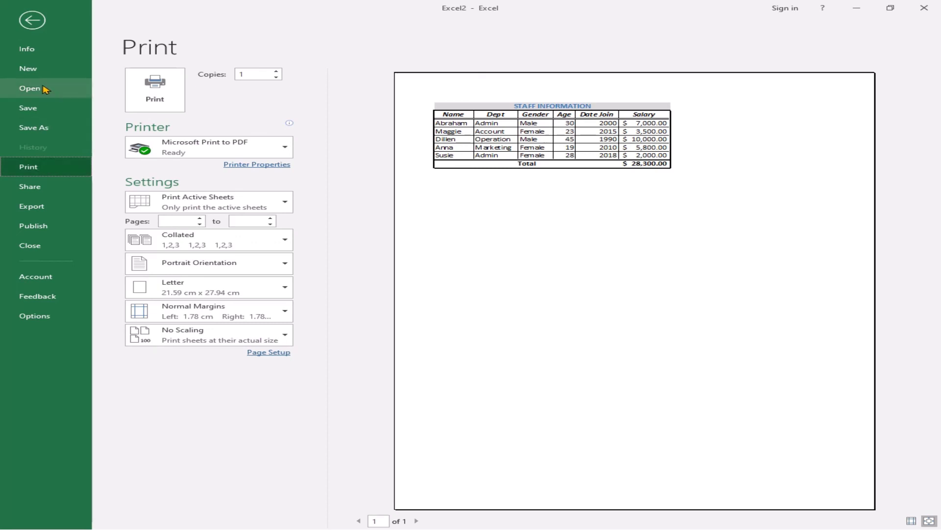
pyautogui.press('Escape')
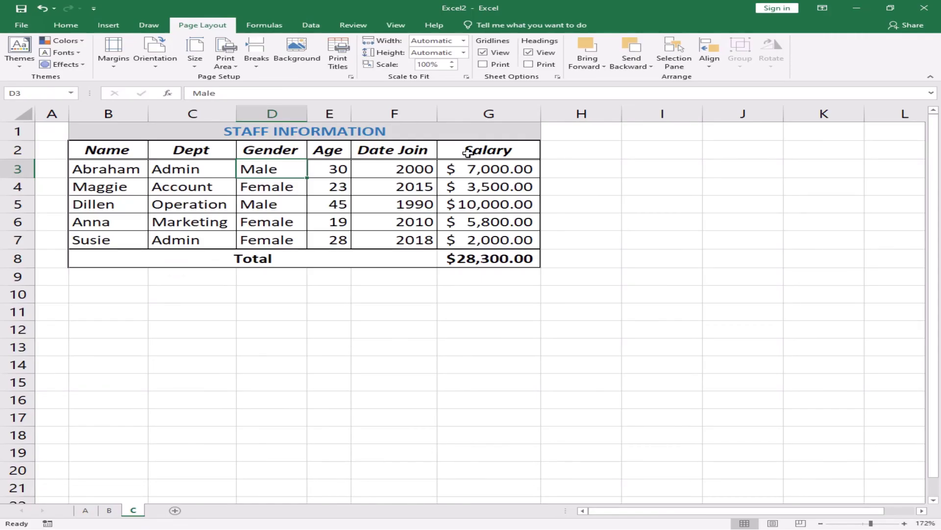
# View the workbook's sharing options, including saving to the cloud, and close them.
pyautogui.click(909, 27)
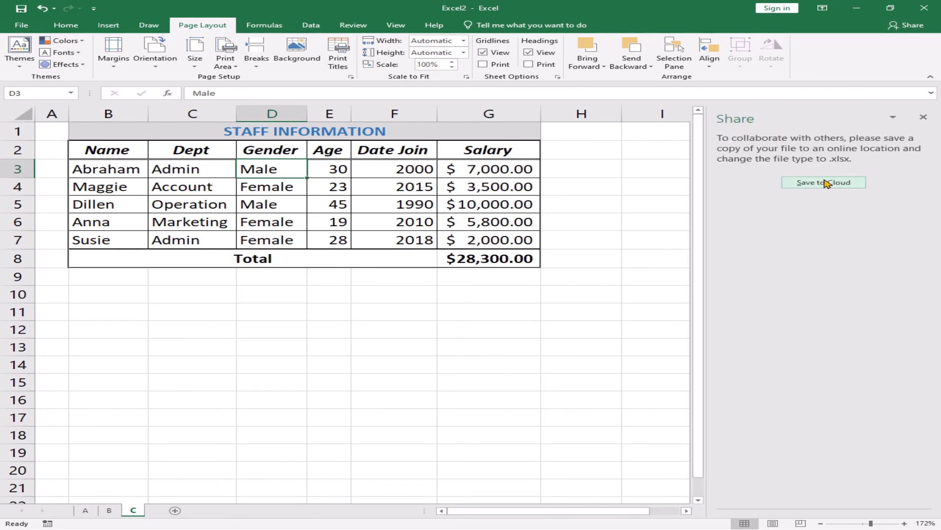
pyautogui.click(924, 117)
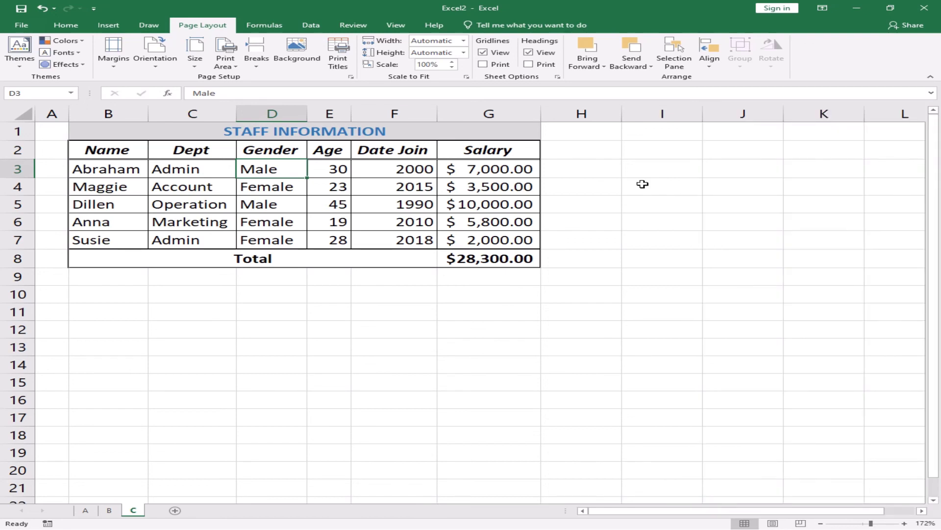